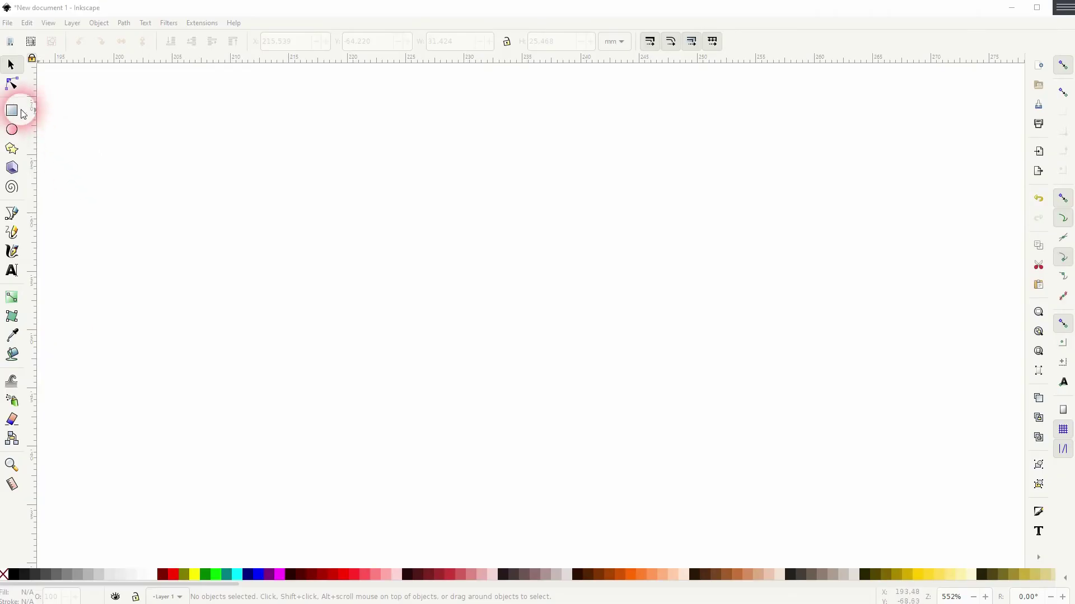
Step: Draw a 20 × 15.156 mm black rectangle near the page centre with square corners
{"action": "left_click", "coordinate": [10, 111]}
{"action": "left_click_drag", "start_coordinate": [287, 215], "coordinate": [520, 390]}
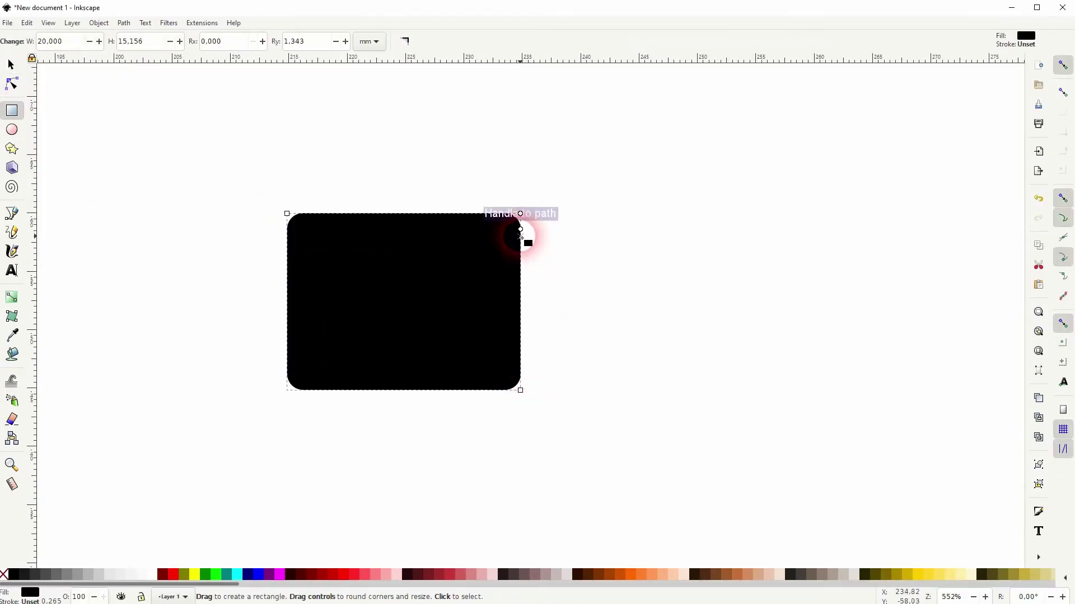
{"action": "left_click_drag", "start_coordinate": [521, 234], "coordinate": [518, 209]}
{"action": "left_click", "coordinate": [10, 63]}
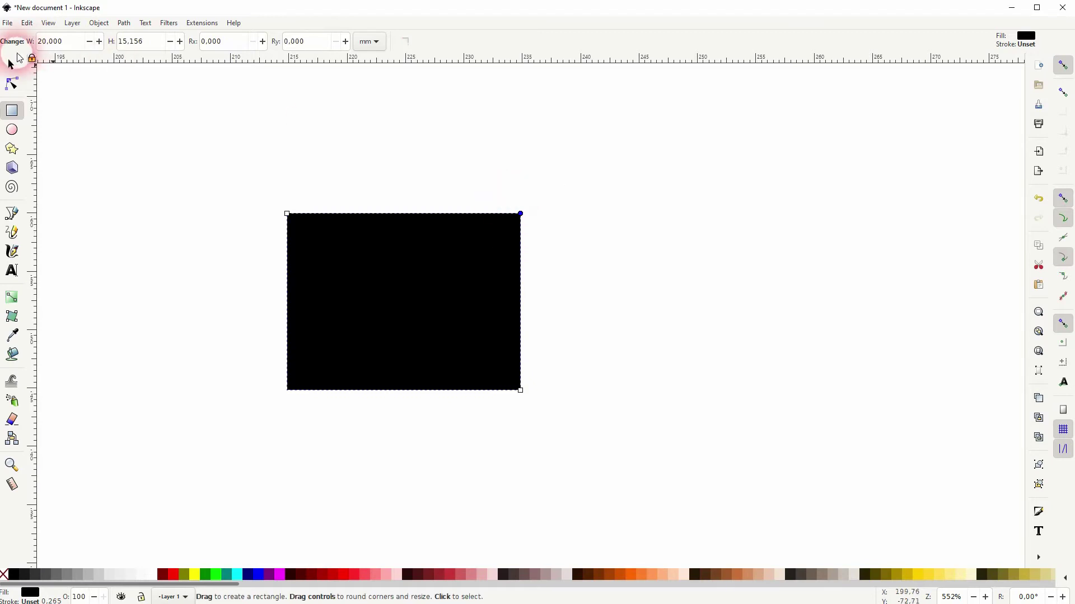
Step: Draw a closed trapezoid tab with a sloped right edge along the rectangle's top-left edge
{"action": "left_click", "coordinate": [12, 213]}
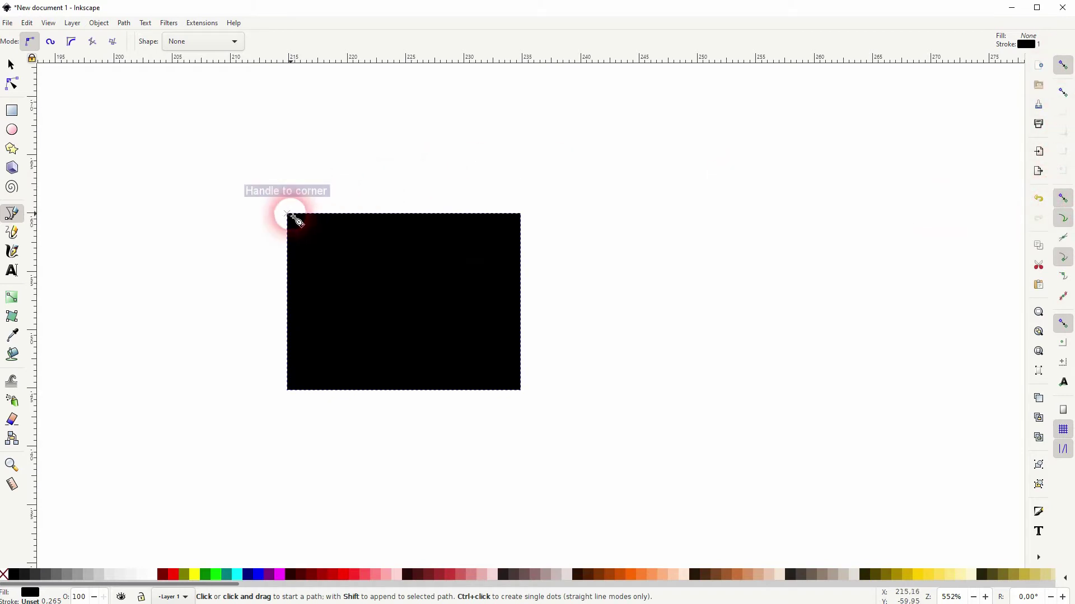
{"action": "left_click", "coordinate": [288, 215]}
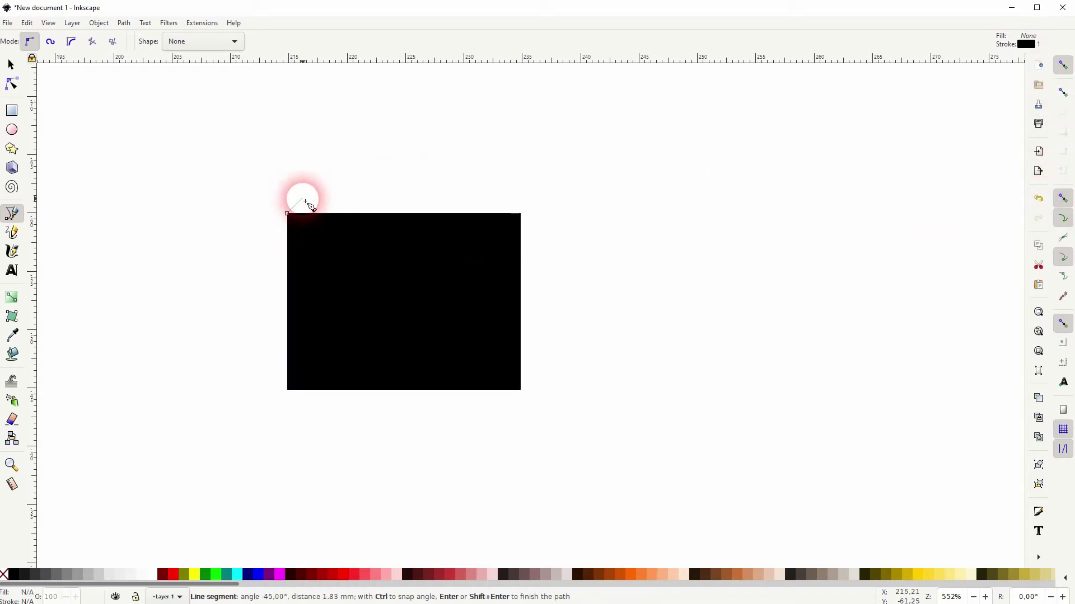
{"action": "left_click", "coordinate": [302, 199]}
{"action": "left_click", "coordinate": [384, 199]}
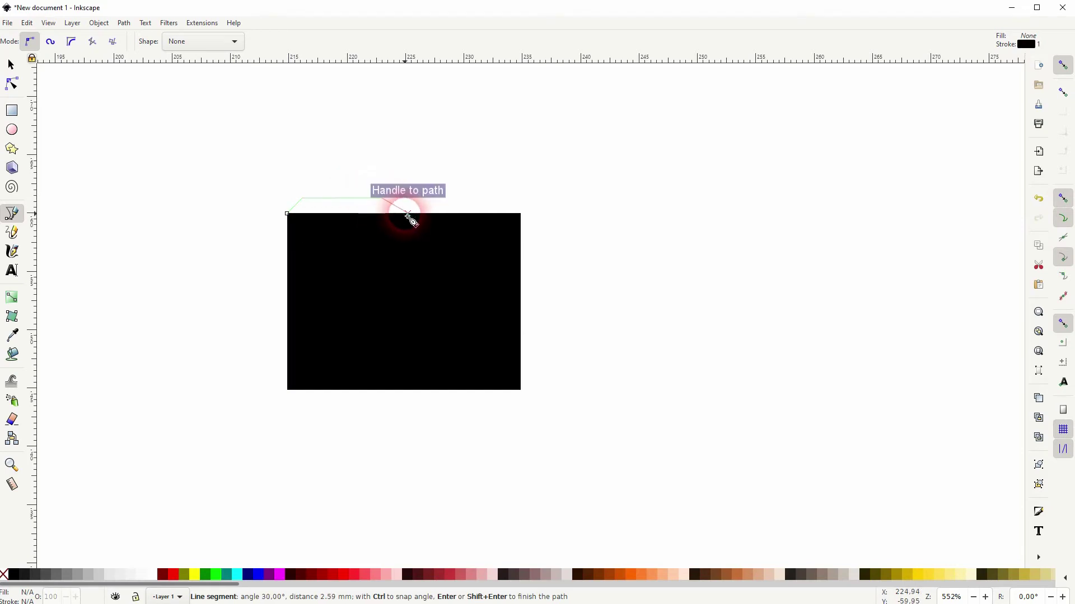
{"action": "left_click", "coordinate": [408, 215]}
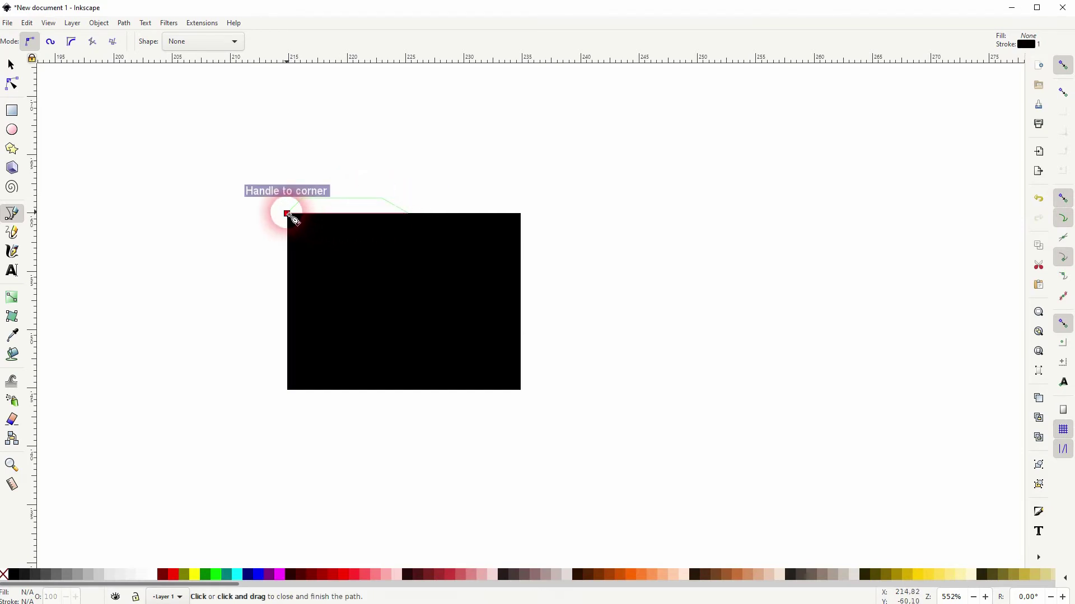
{"action": "left_click", "coordinate": [287, 213]}
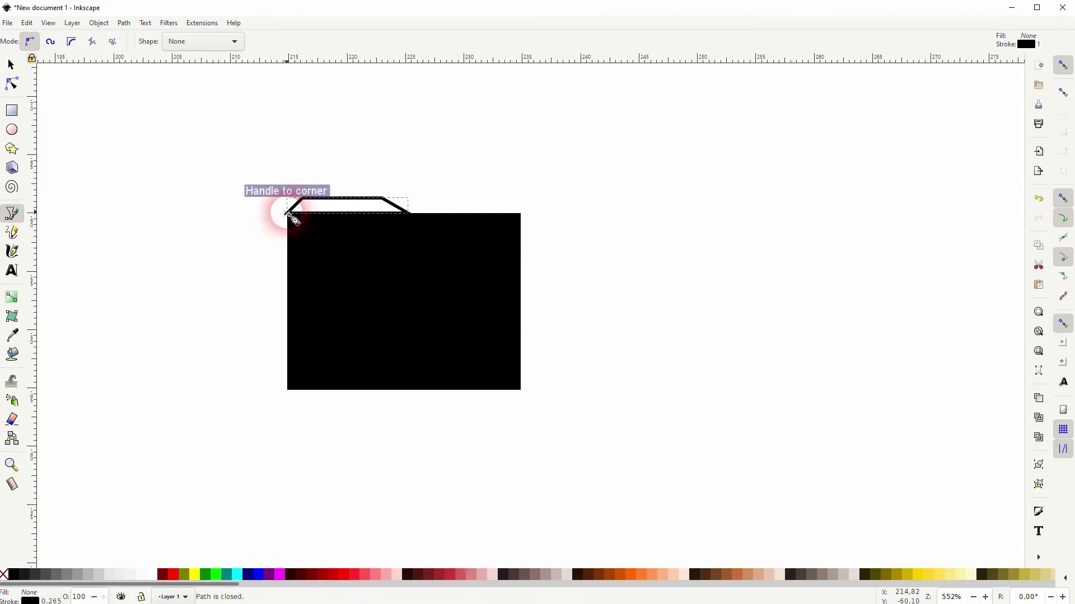
Step: Remove the tab's stroke, fill it black, and select the large rectangle
{"action": "left_click", "coordinate": [7, 576], "text": "shift"}
{"action": "left_click", "coordinate": [13, 574]}
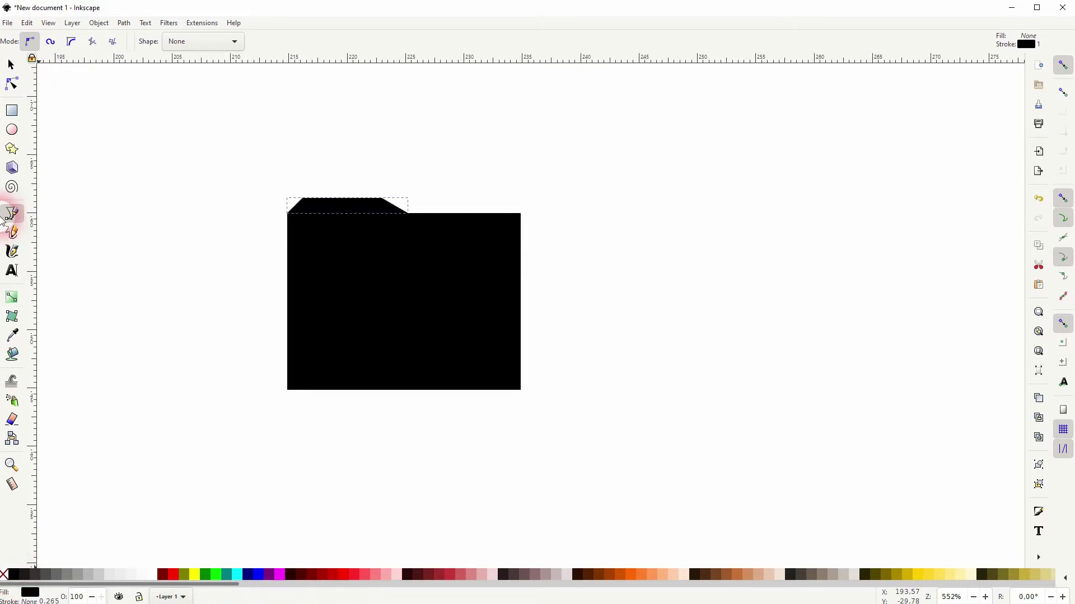
{"action": "left_click", "coordinate": [12, 66]}
{"action": "left_click", "coordinate": [374, 308]}
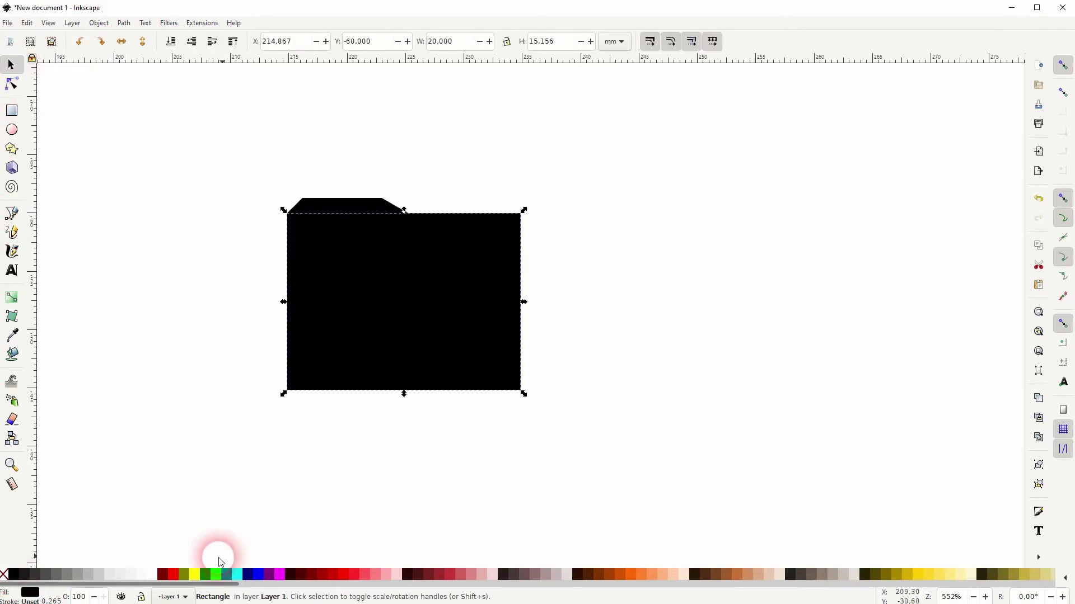
Step: Fill the rectangle dark red, convert it to a path, and shift its top nodes right and down
{"action": "left_click", "coordinate": [162, 575]}
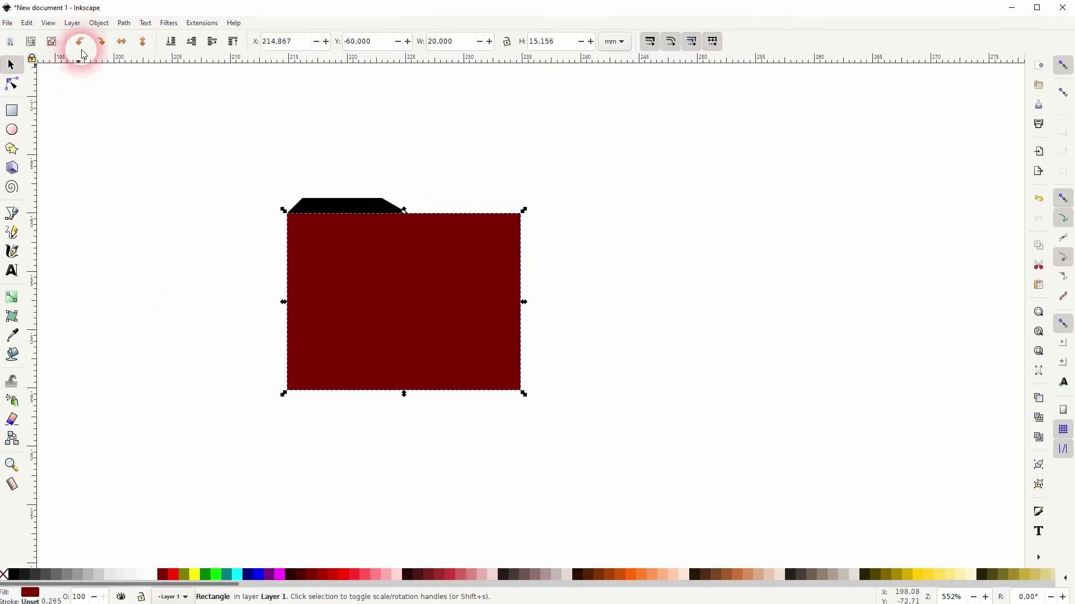
{"action": "left_click", "coordinate": [124, 22]}
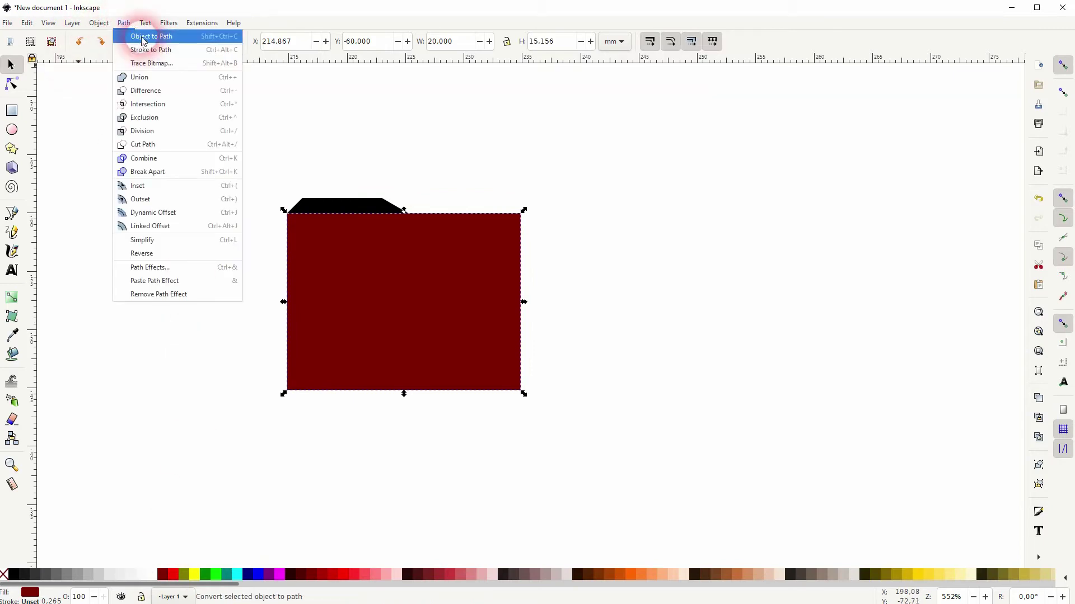
{"action": "left_click", "coordinate": [143, 37]}
{"action": "left_click", "coordinate": [11, 84]}
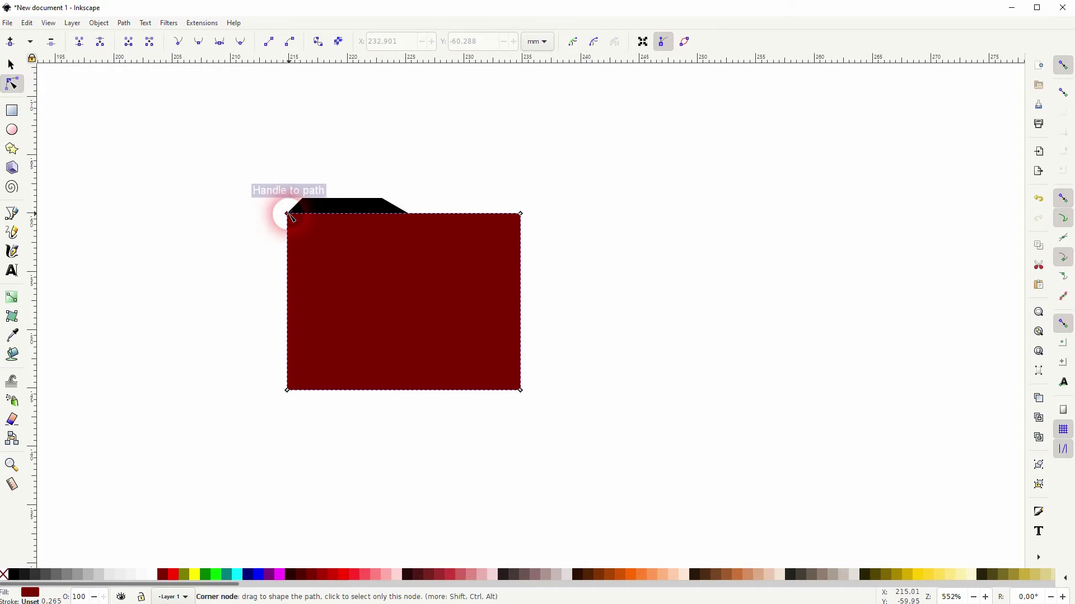
{"action": "left_click", "coordinate": [287, 215]}
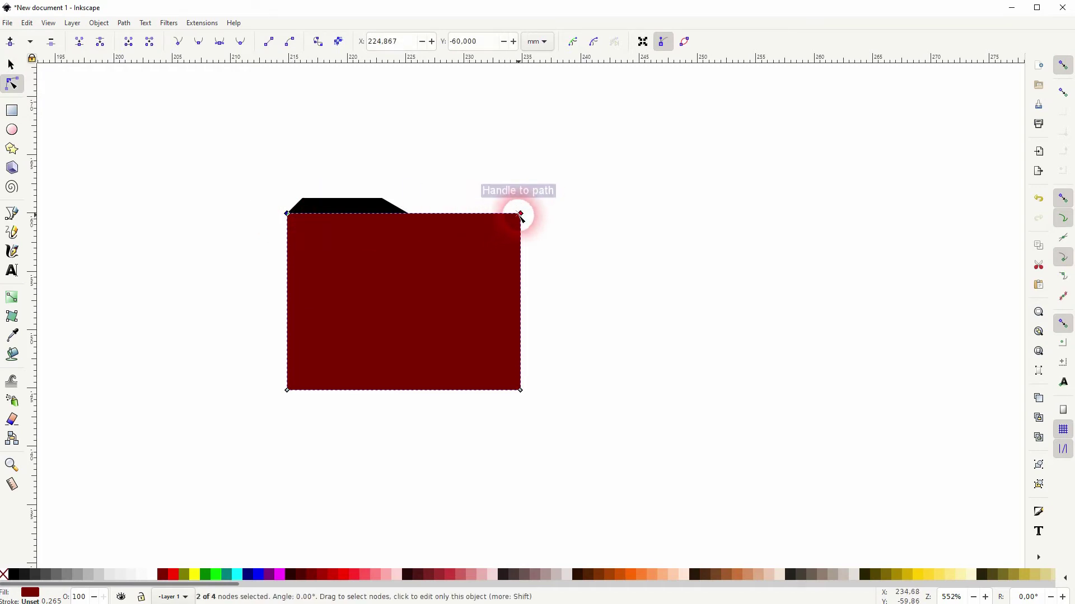
{"action": "left_click_drag", "start_coordinate": [520, 214], "coordinate": [560, 240]}
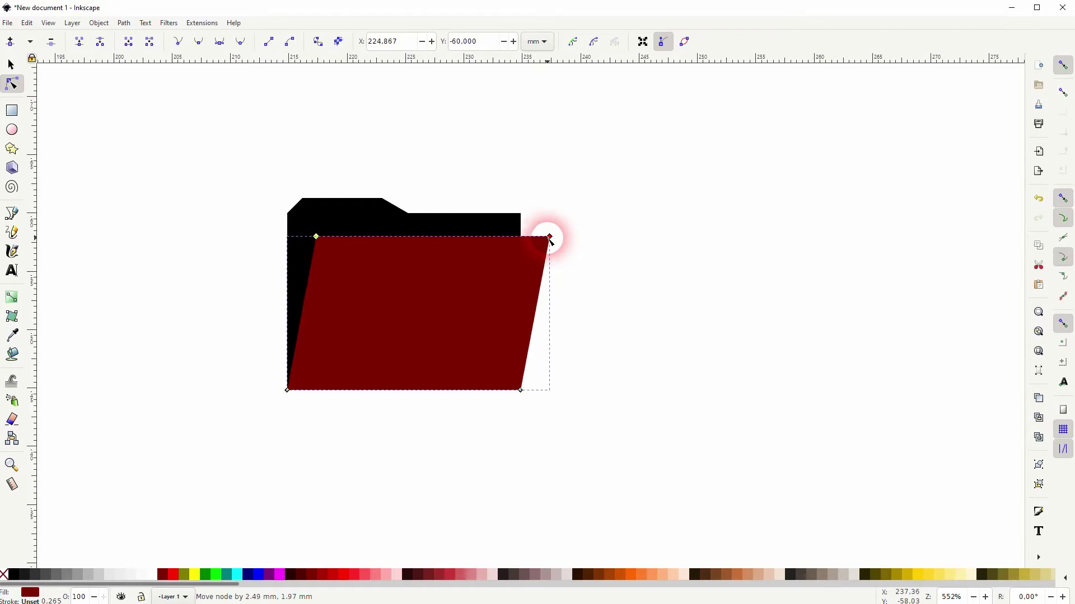
{"action": "left_click_drag", "start_coordinate": [550, 240], "coordinate": [550, 240]}
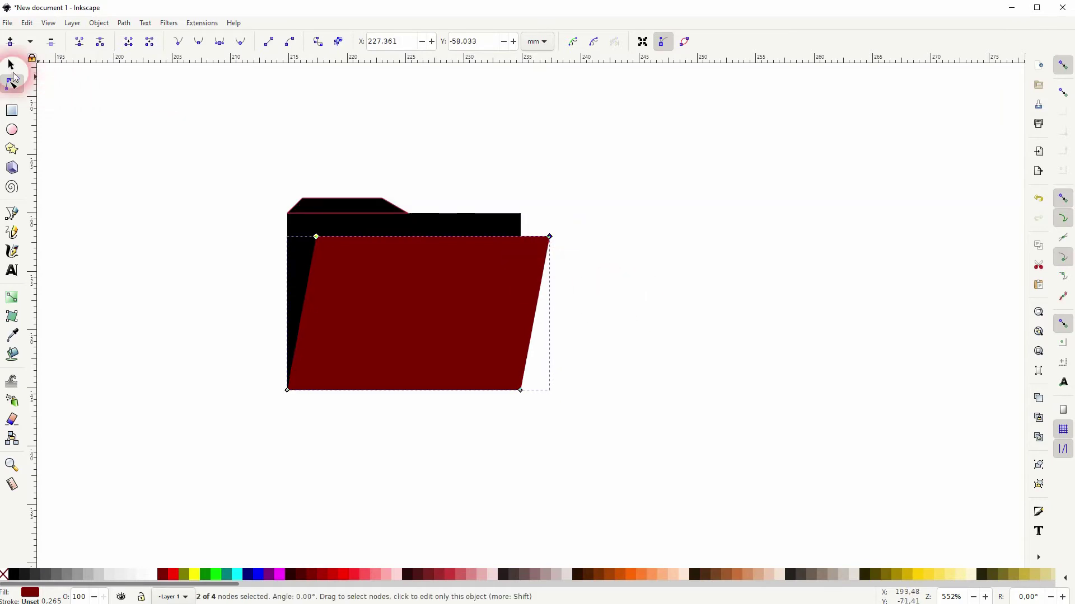
Step: Fill the folder front bright red and lower it one step in the stacking order
{"action": "left_click", "coordinate": [7, 68]}
{"action": "left_click", "coordinate": [340, 439]}
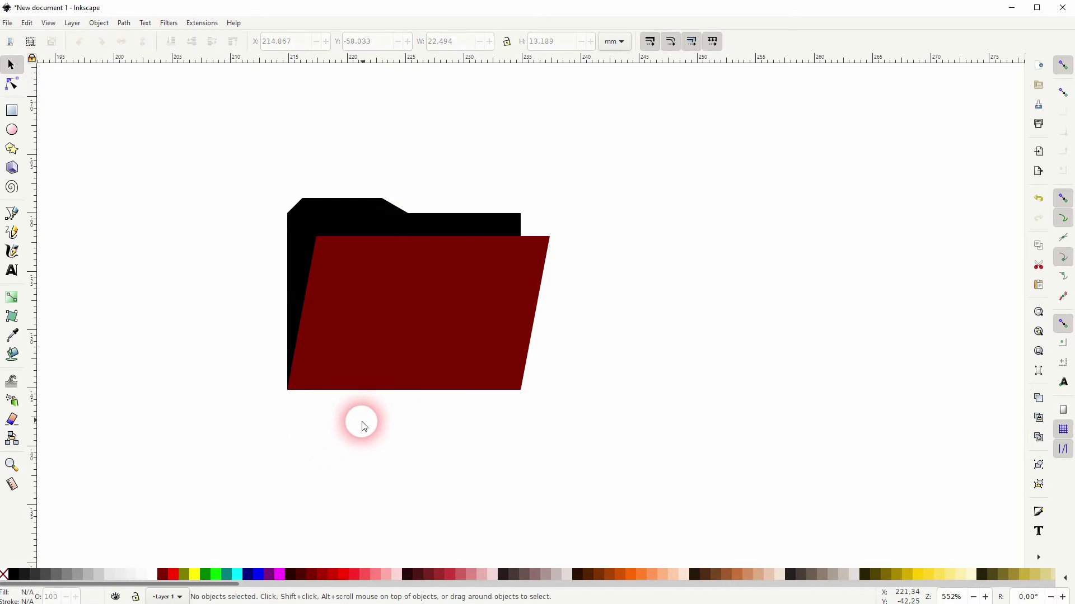
{"action": "left_click", "coordinate": [392, 330]}
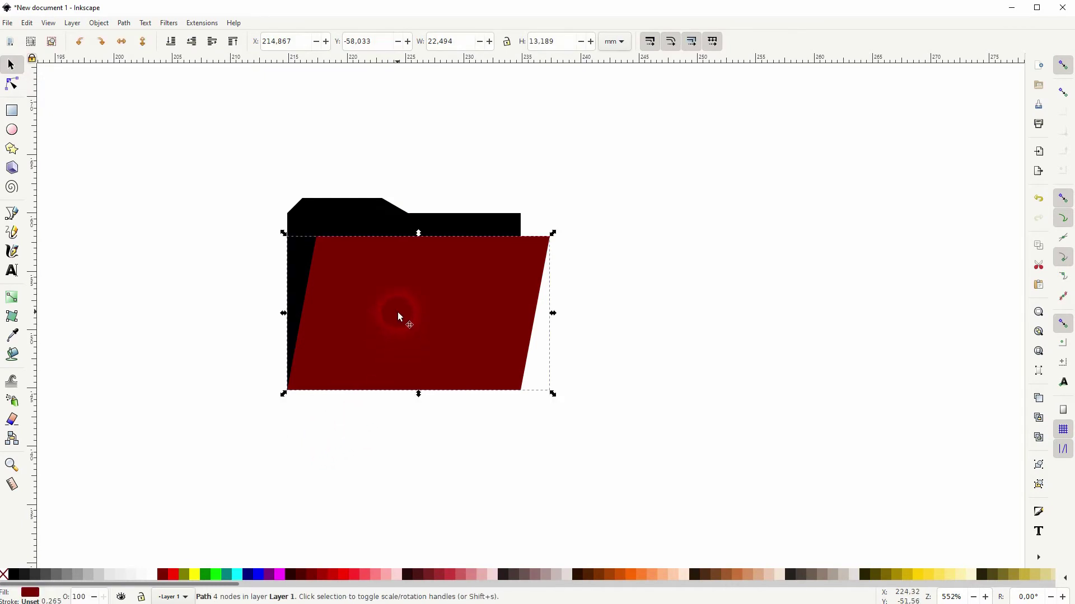
{"action": "left_click", "coordinate": [169, 575]}
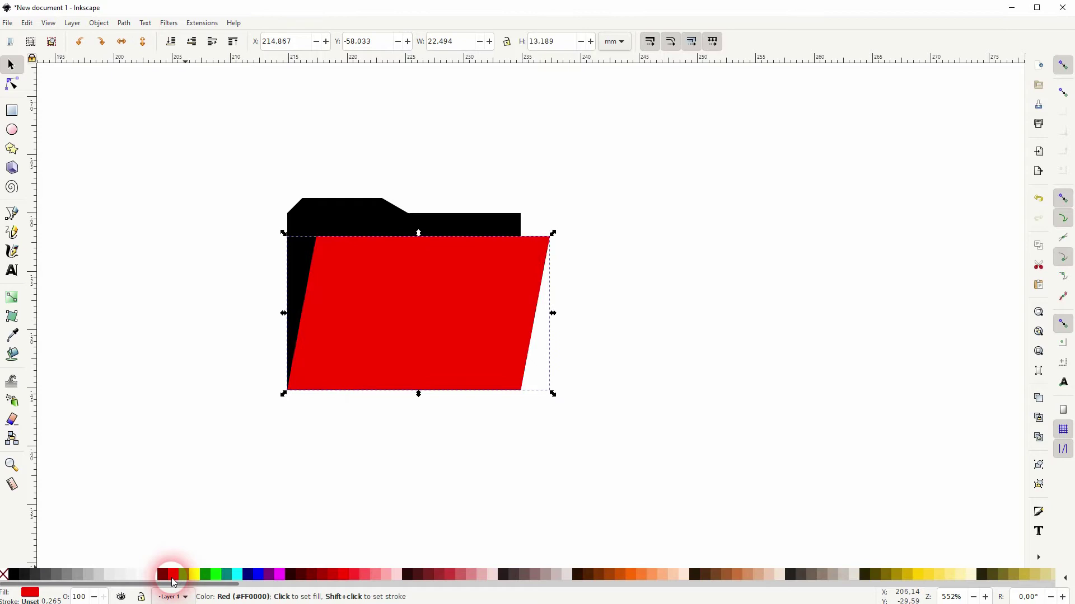
{"action": "left_click", "coordinate": [196, 45]}
Step: Apply Dynamic Offset to the red copy and widen it into a thick border, with snapping off
{"action": "left_click", "coordinate": [124, 24]}
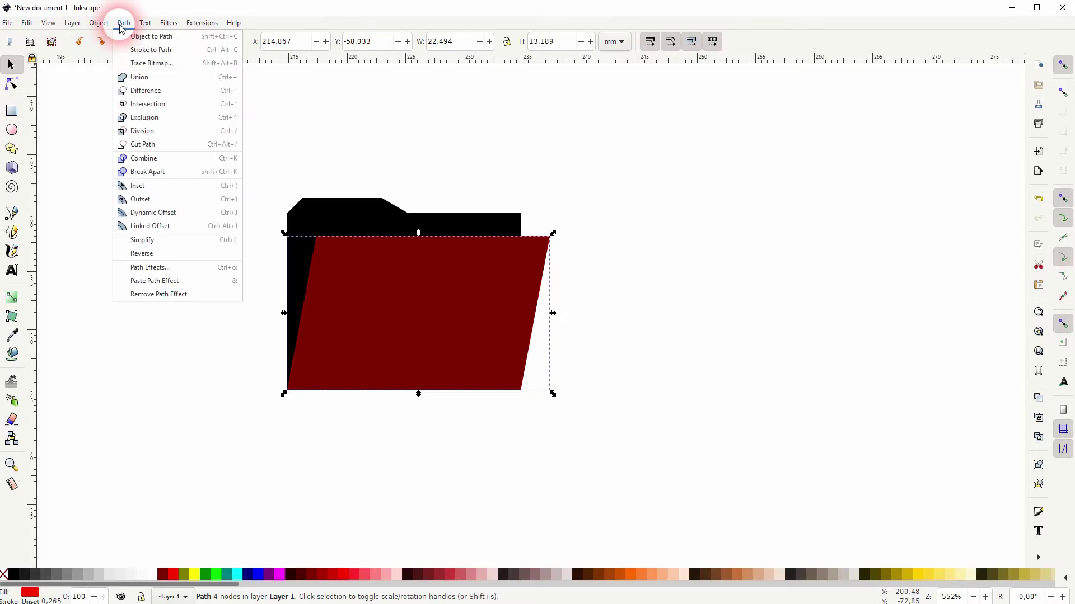
{"action": "left_click", "coordinate": [168, 213]}
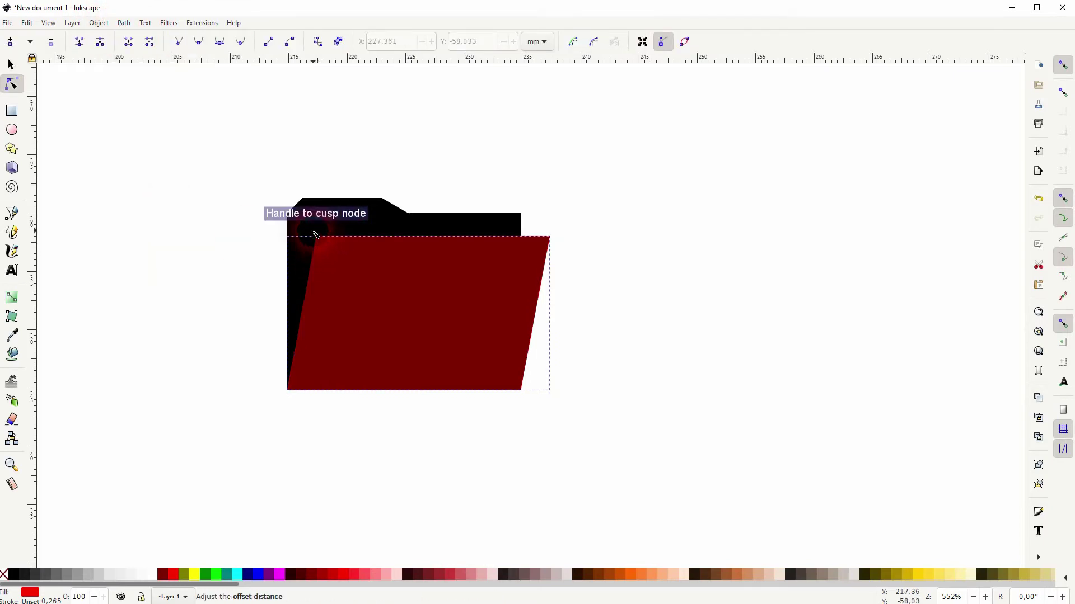
{"action": "left_click_drag", "start_coordinate": [313, 229], "coordinate": [307, 226]}
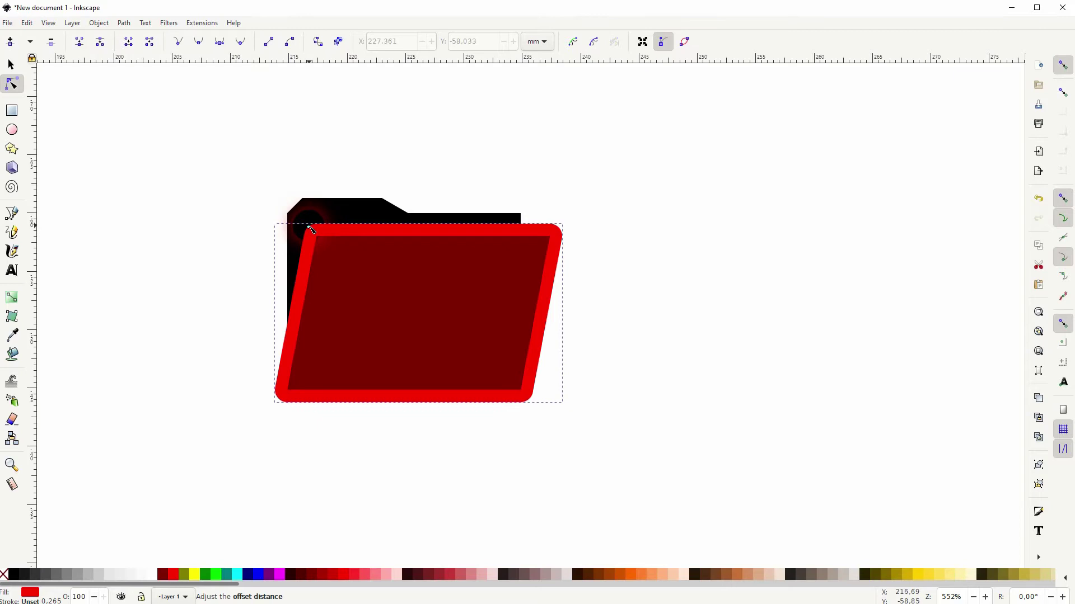
{"action": "left_click", "coordinate": [1063, 65]}
{"action": "scroll", "coordinate": [329, 246], "scroll_direction": "up", "scroll_amount": 1}
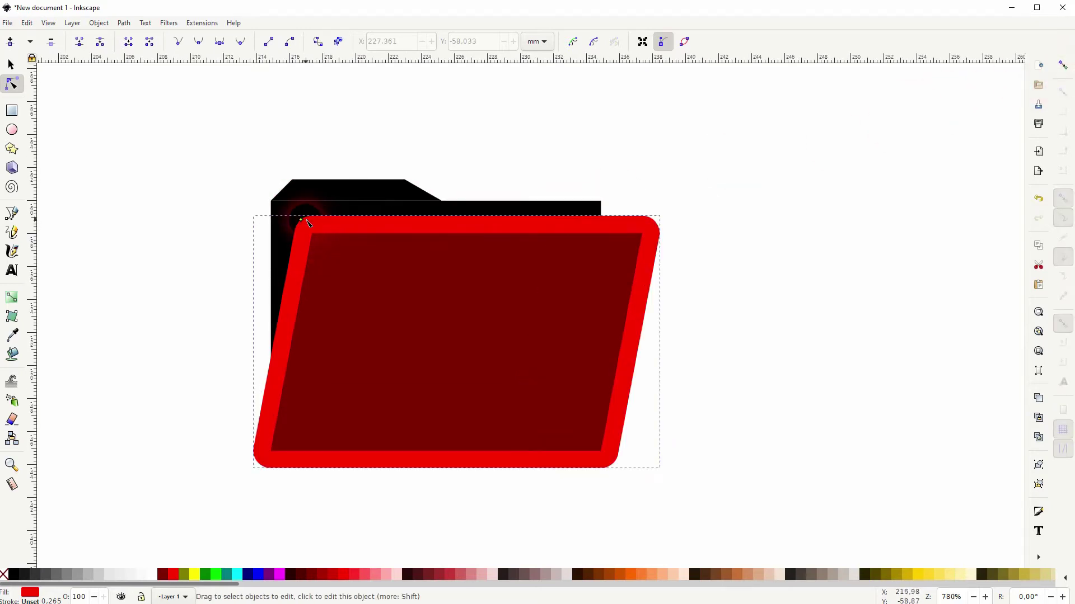
{"action": "left_click_drag", "start_coordinate": [303, 224], "coordinate": [306, 226]}
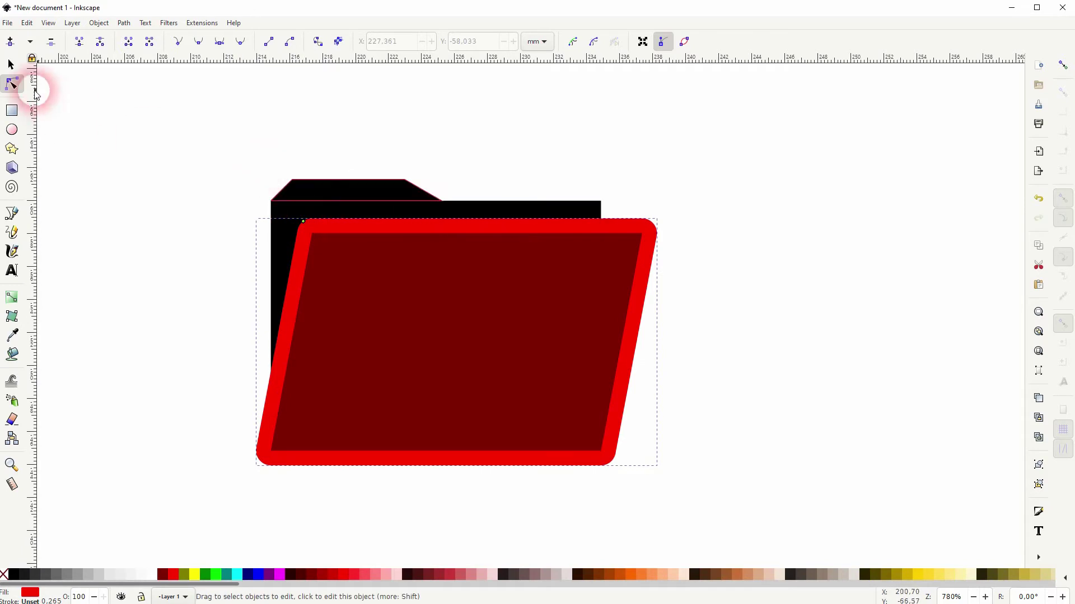
Step: Cut the red border out of the black back with Difference, then undo the cut
{"action": "left_click", "coordinate": [10, 64]}
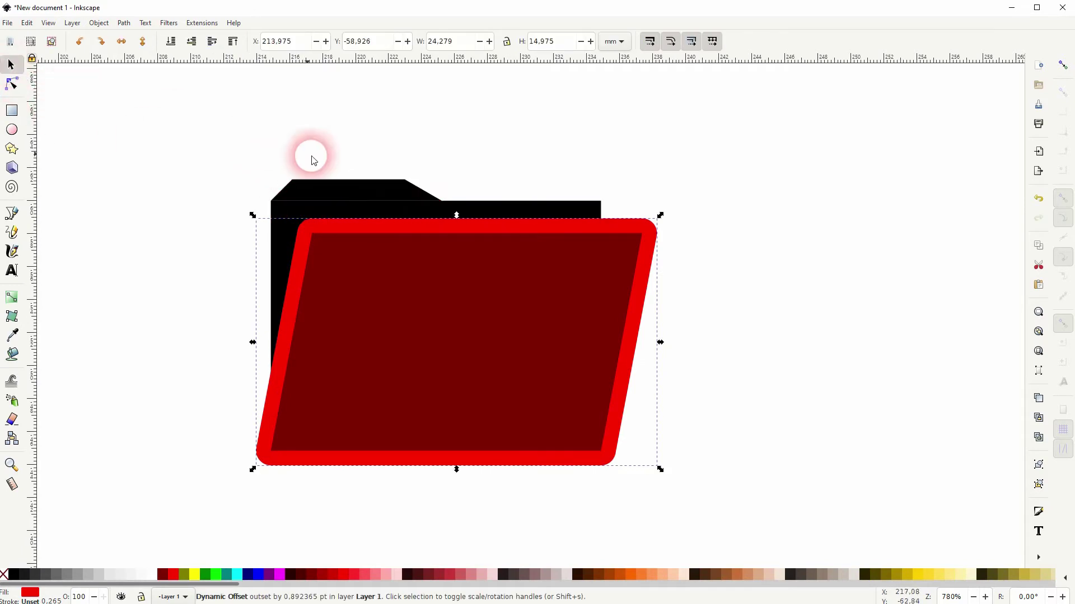
{"action": "left_click", "coordinate": [309, 210], "text": "shift"}
{"action": "left_click", "coordinate": [119, 24]}
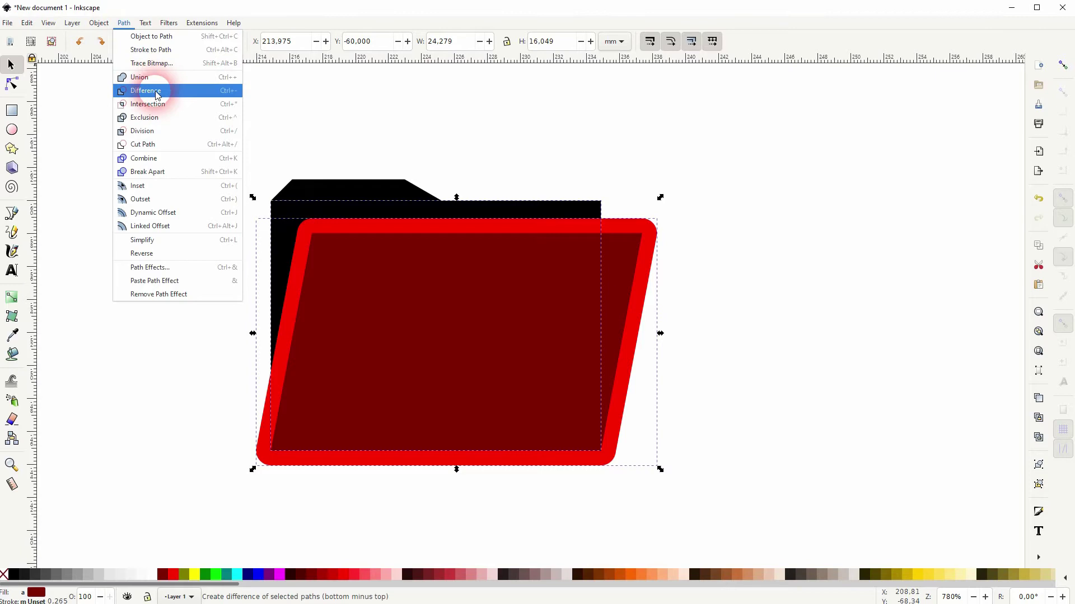
{"action": "left_click", "coordinate": [147, 88]}
{"action": "left_click", "coordinate": [709, 283]}
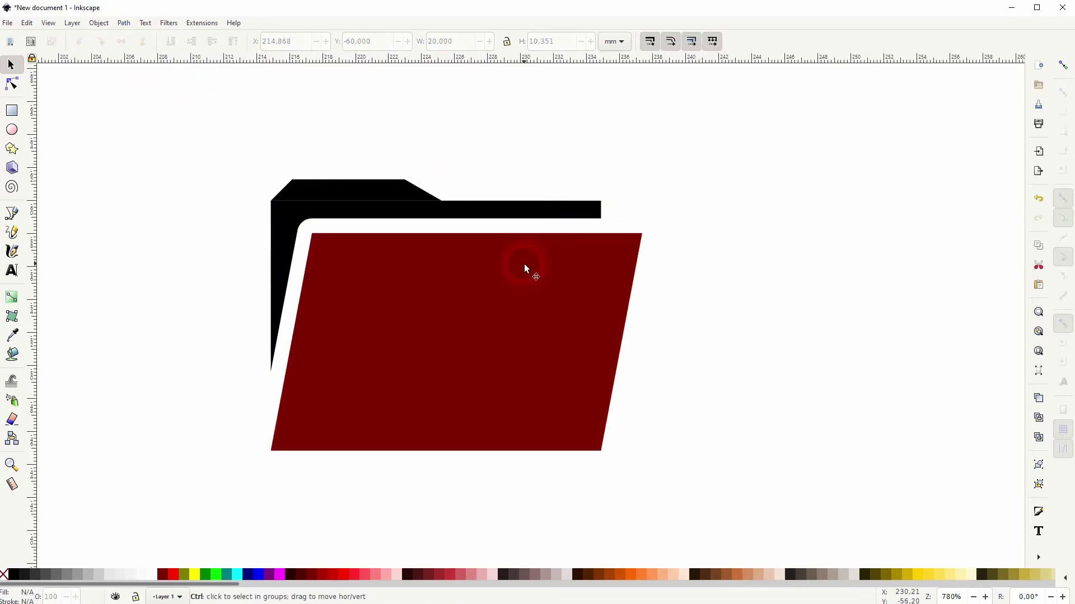
{"action": "key", "text": "ctrl+z"}
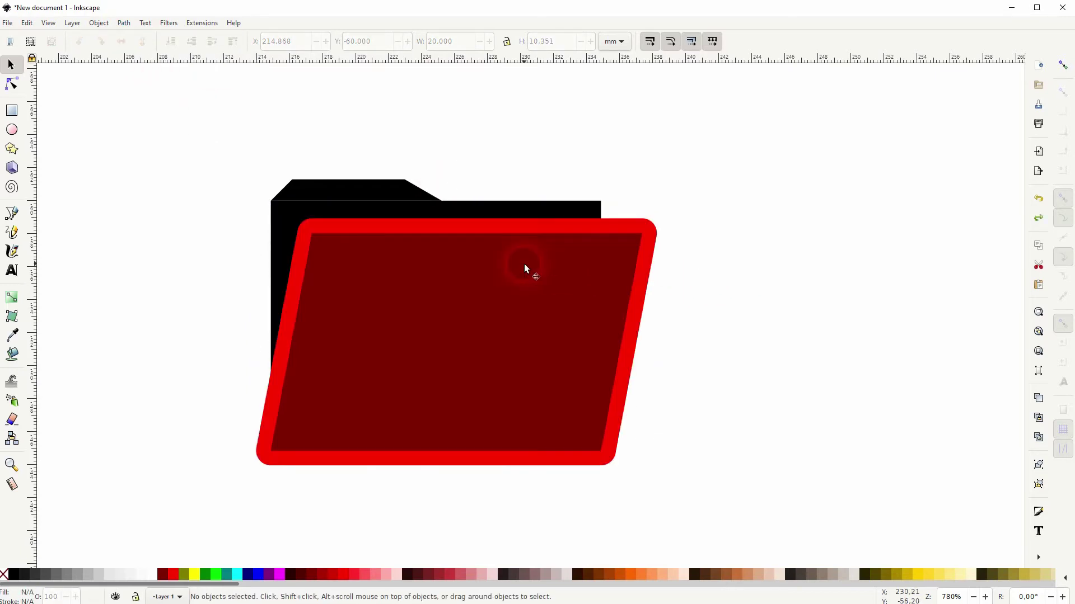
Step: Make the red outline a Dynamic Offset and shrink it slightly inward
{"action": "left_click", "coordinate": [361, 230]}
{"action": "left_click", "coordinate": [123, 23]}
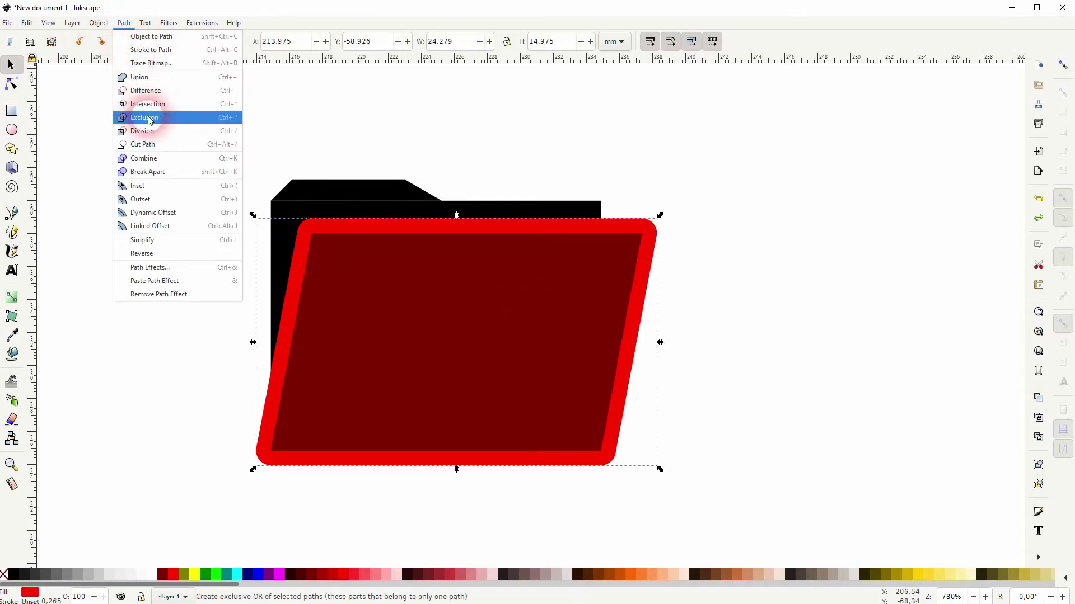
{"action": "left_click", "coordinate": [171, 197]}
{"action": "left_click", "coordinate": [353, 244]}
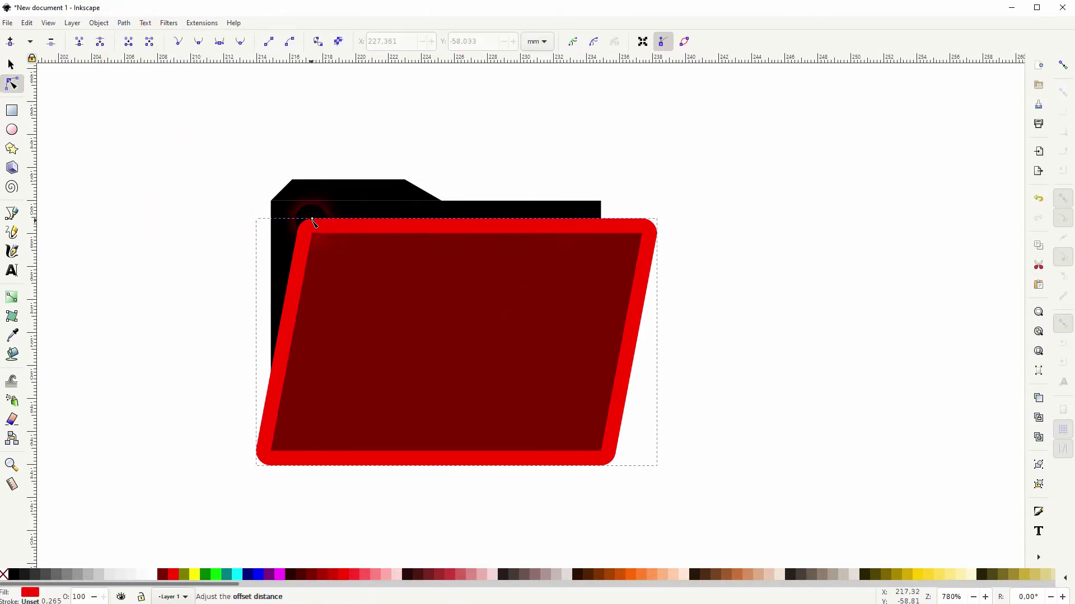
{"action": "left_click_drag", "start_coordinate": [313, 220], "coordinate": [318, 224]}
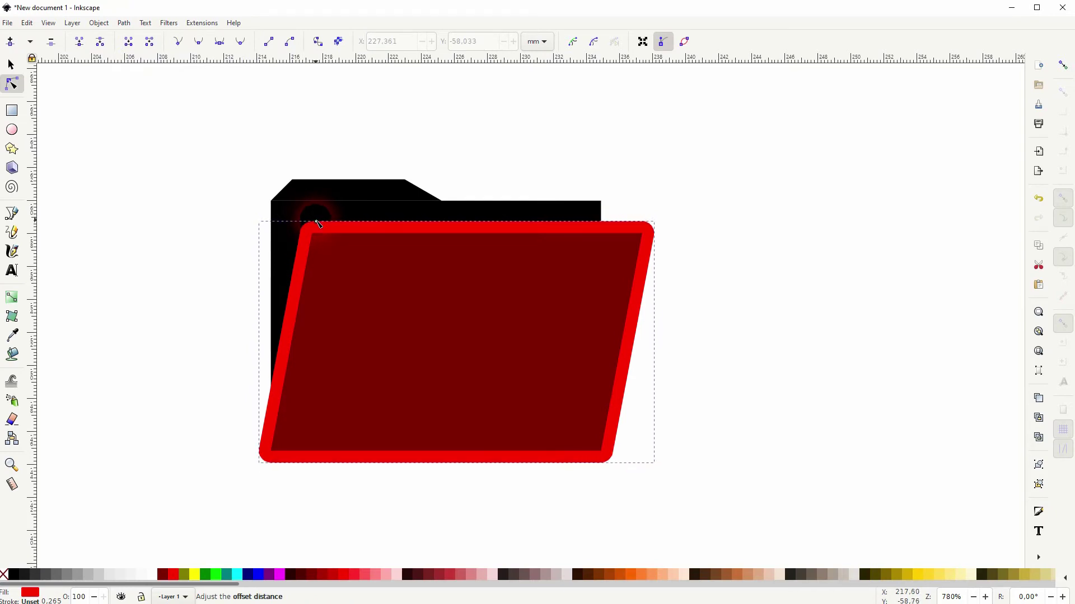
Step: Subtract the offset outline from the black back panel with Path > Difference
{"action": "left_click", "coordinate": [11, 64]}
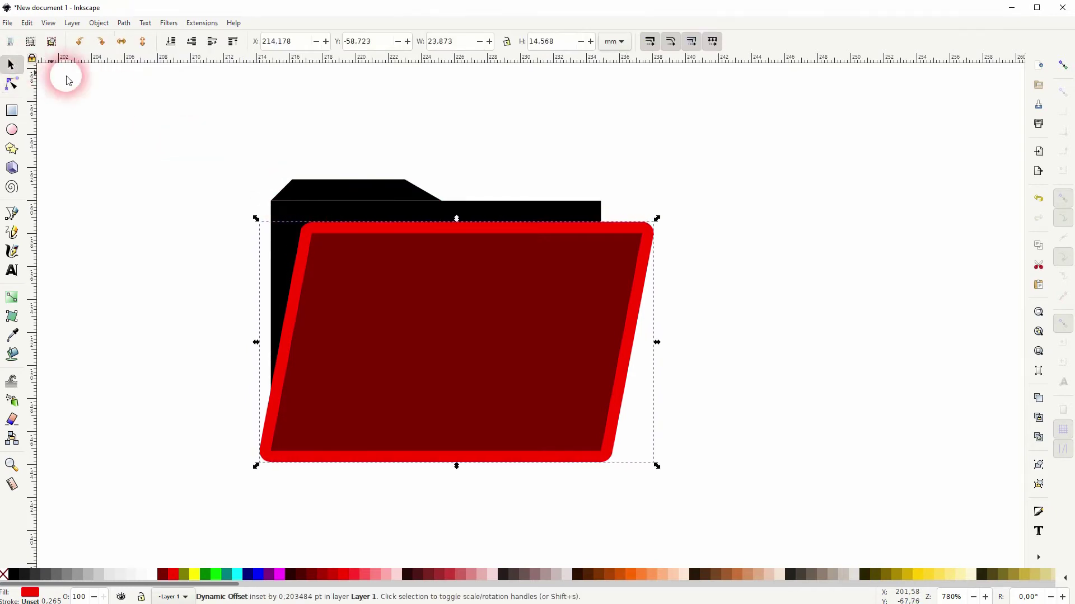
{"action": "left_click", "coordinate": [425, 187], "text": "shift"}
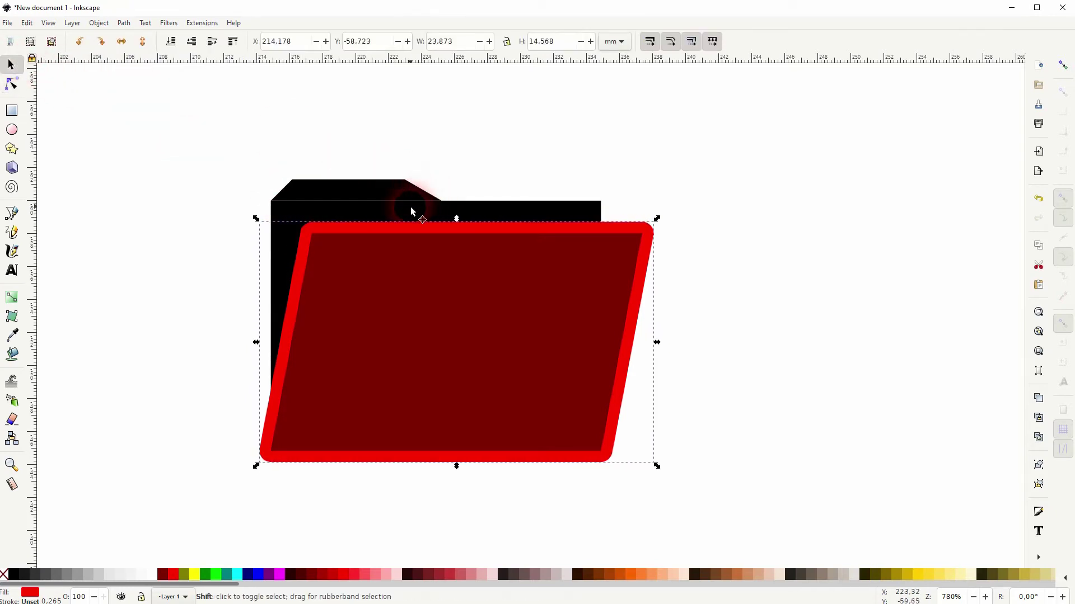
{"action": "left_click", "coordinate": [122, 23]}
{"action": "left_click", "coordinate": [147, 91]}
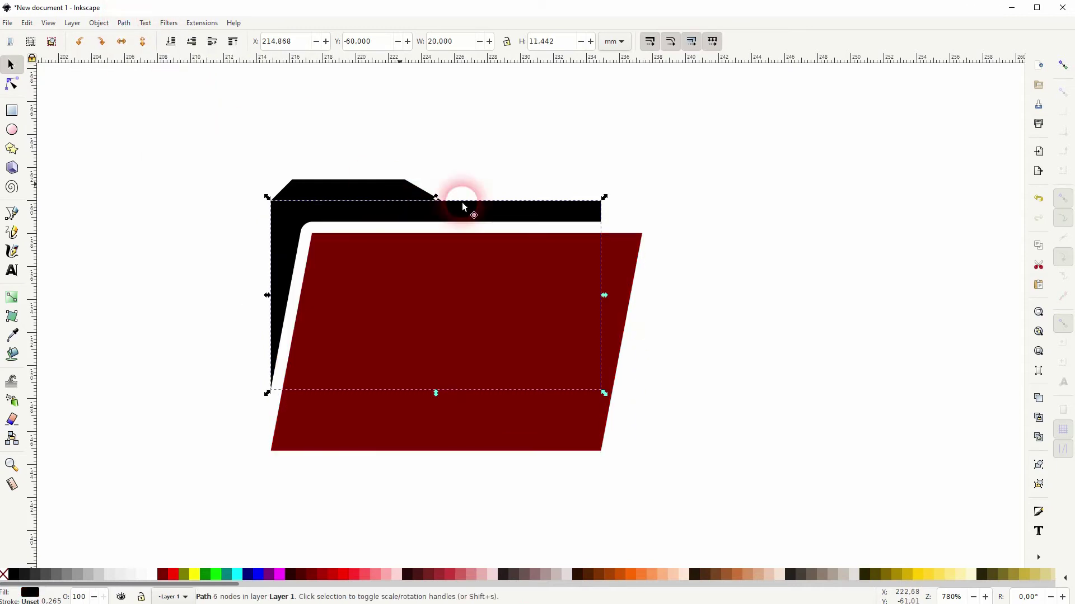
{"action": "left_click", "coordinate": [766, 297]}
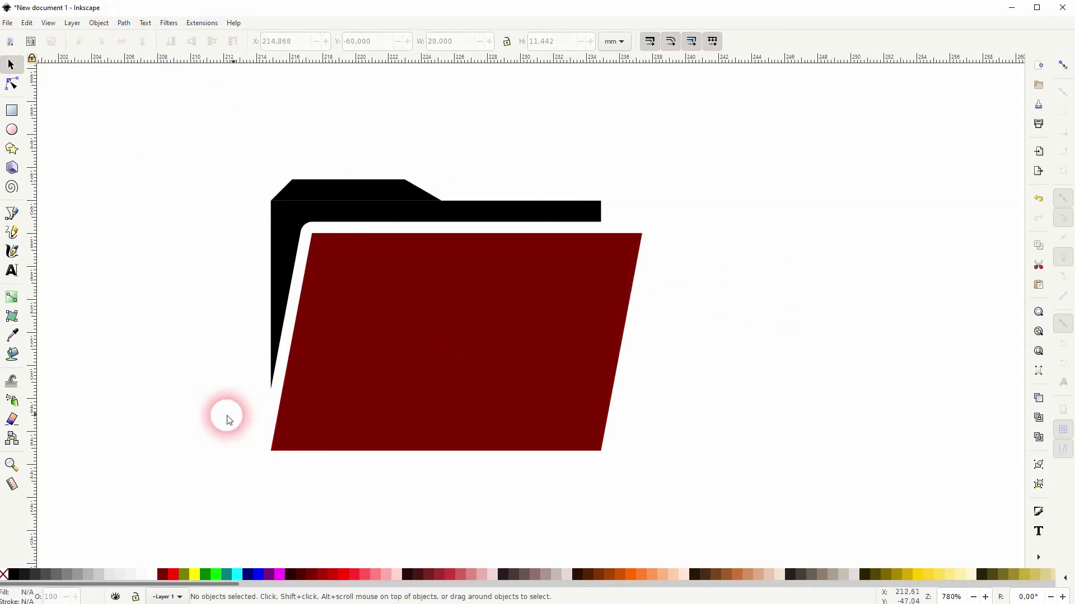
Step: Subtract a rectangle from the front panel's bottom, leaving the panel 10.283 mm tall
{"action": "left_click", "coordinate": [11, 110]}
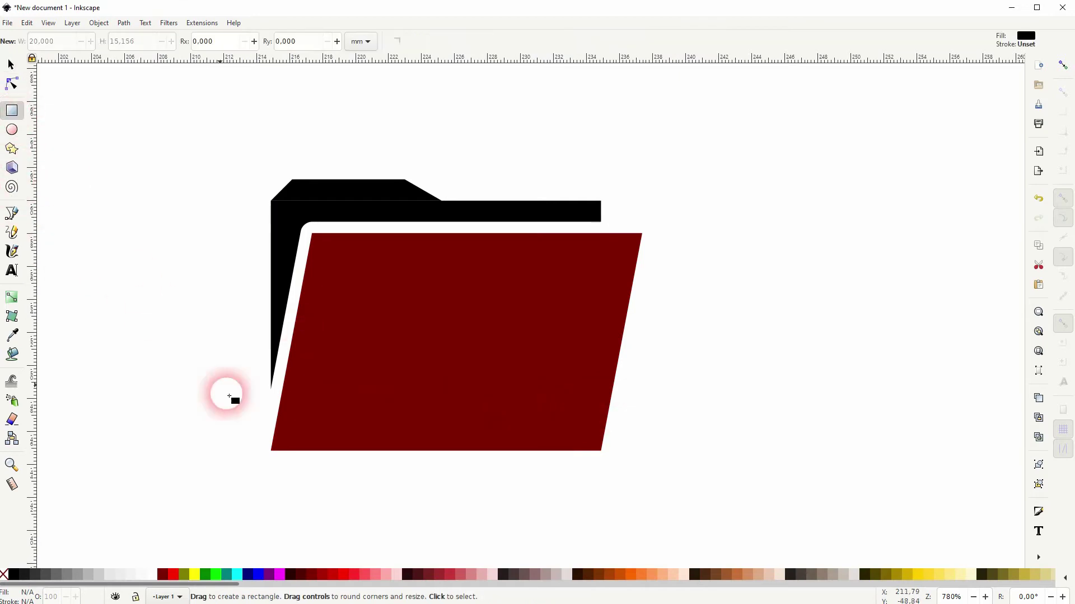
{"action": "left_click_drag", "start_coordinate": [252, 404], "coordinate": [680, 504]}
{"action": "left_click", "coordinate": [11, 66]}
{"action": "left_click", "coordinate": [303, 234], "text": "shift"}
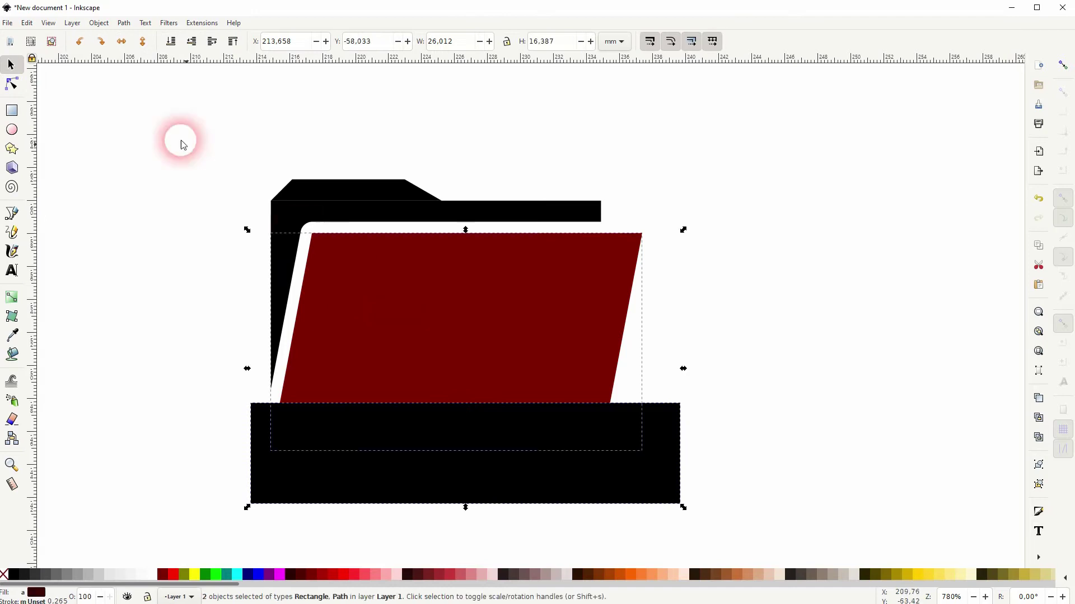
{"action": "left_click", "coordinate": [124, 23]}
{"action": "left_click", "coordinate": [137, 91]}
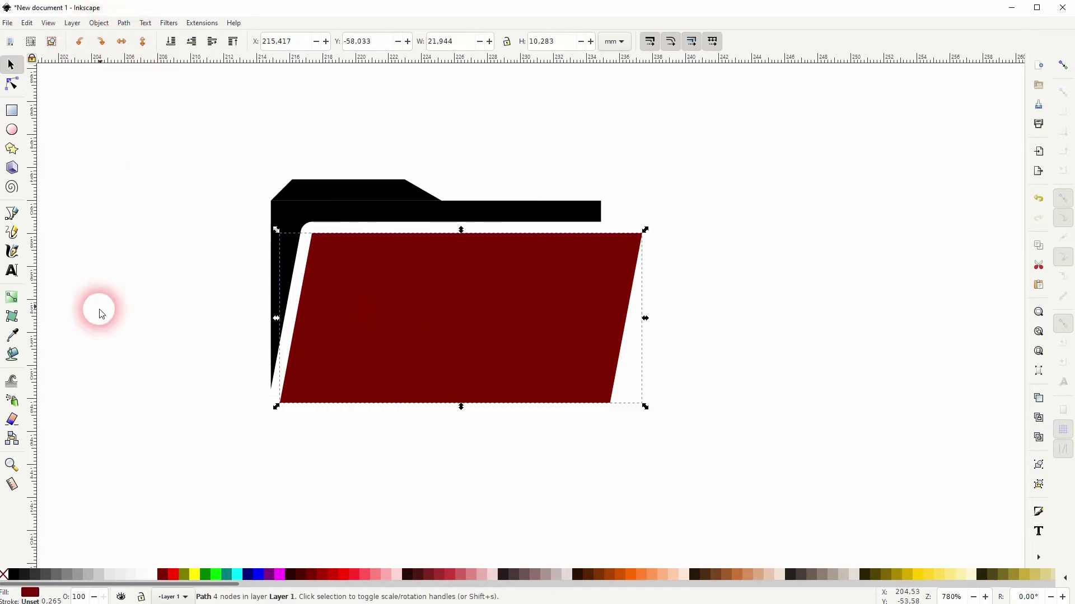
{"action": "left_click", "coordinate": [96, 324]}
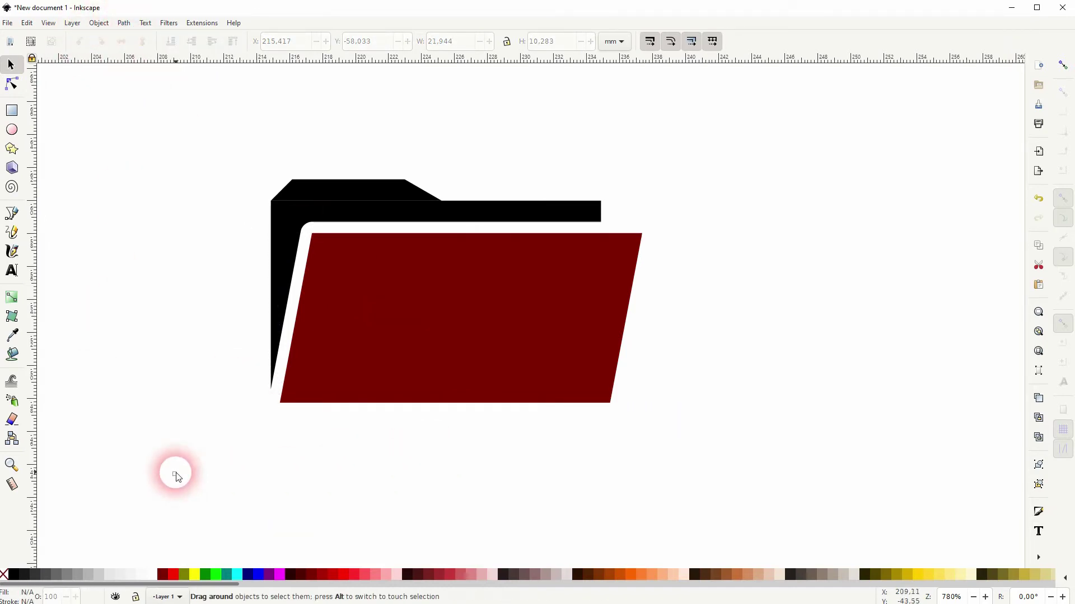
Step: Narrow the whole folder and union the tab with the back panel into one shape
{"action": "left_click_drag", "start_coordinate": [173, 472], "coordinate": [712, 139]}
{"action": "left_click_drag", "start_coordinate": [644, 291], "coordinate": [586, 300]}
{"action": "left_click", "coordinate": [437, 230]}
{"action": "left_click", "coordinate": [365, 191]}
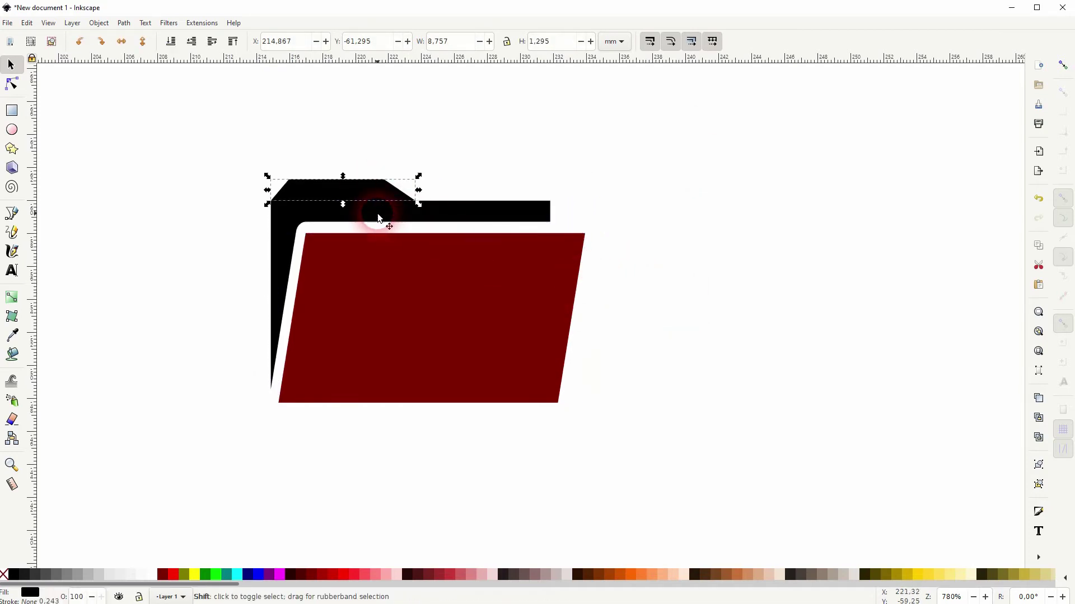
{"action": "left_click", "coordinate": [372, 237], "text": "shift"}
{"action": "left_click", "coordinate": [123, 23]}
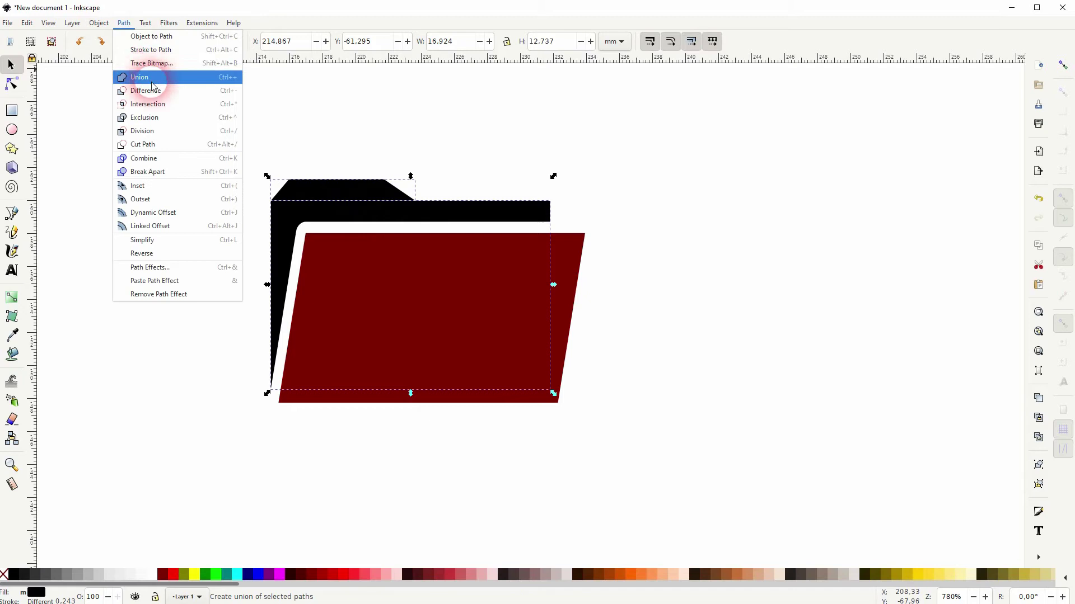
{"action": "left_click", "coordinate": [135, 74]}
{"action": "left_click", "coordinate": [680, 310]}
Step: Fill the front panel black, group both folder pieces, and move the group up and right
{"action": "left_click", "coordinate": [500, 312]}
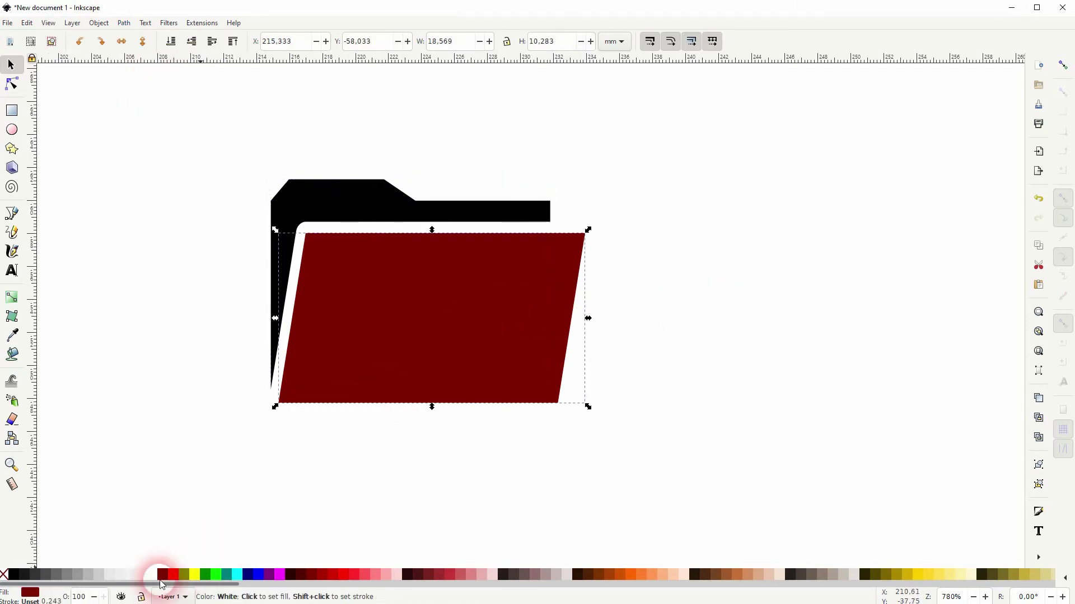
{"action": "left_click", "coordinate": [16, 580]}
{"action": "left_click", "coordinate": [263, 480]}
{"action": "scroll", "coordinate": [228, 472], "scroll_direction": "down", "scroll_amount": 2}
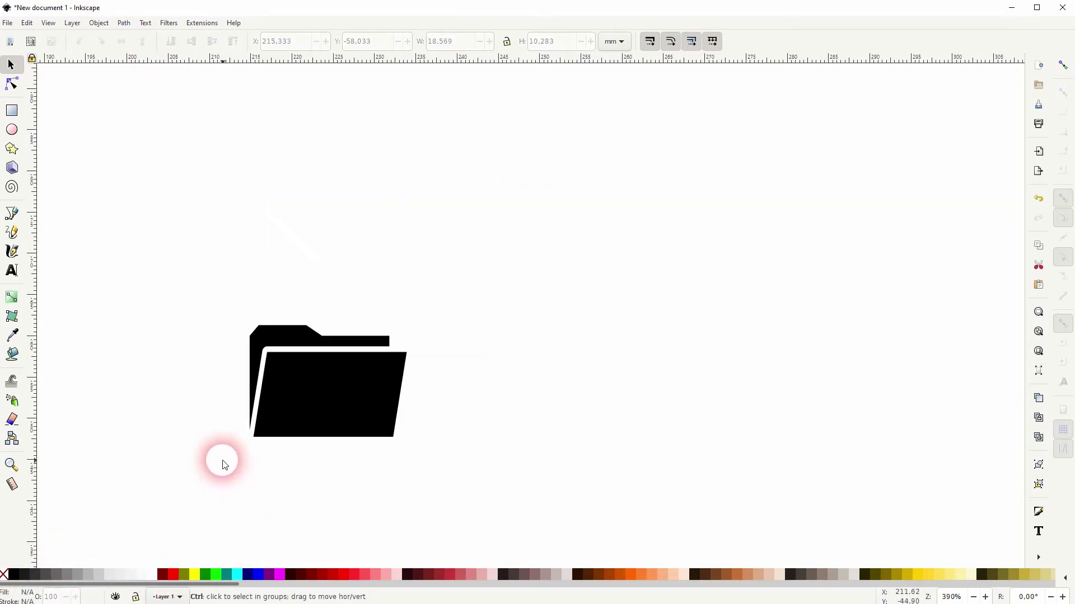
{"action": "left_click_drag", "start_coordinate": [188, 483], "coordinate": [562, 244]}
{"action": "key", "text": "ctrl+g"}
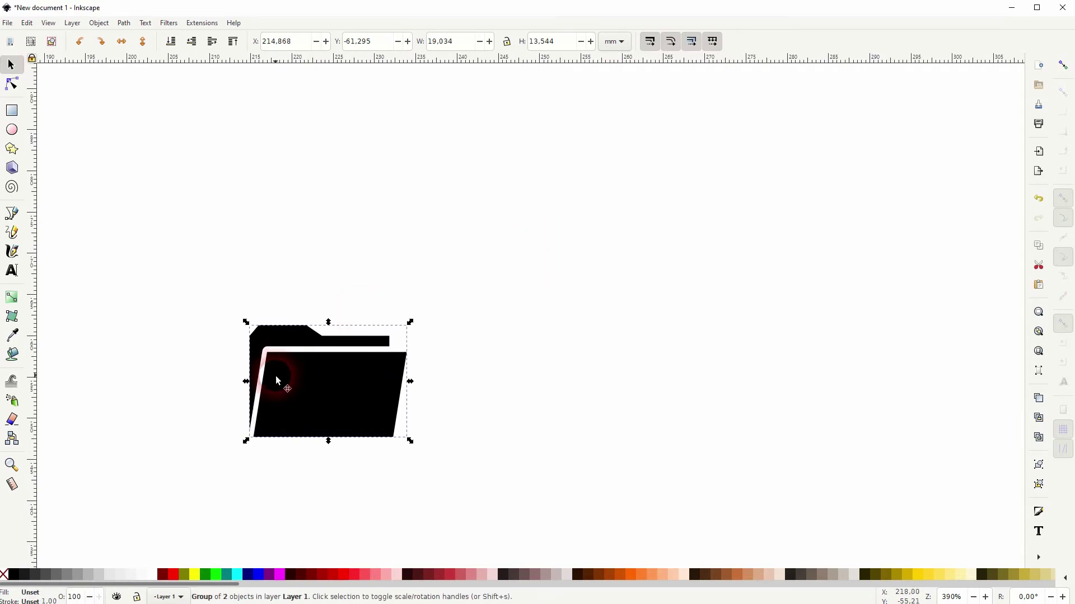
{"action": "left_click_drag", "start_coordinate": [276, 375], "coordinate": [595, 502]}
Step: Draw a circle, fill it maroon, and send it to the bottom
{"action": "left_click", "coordinate": [12, 129]}
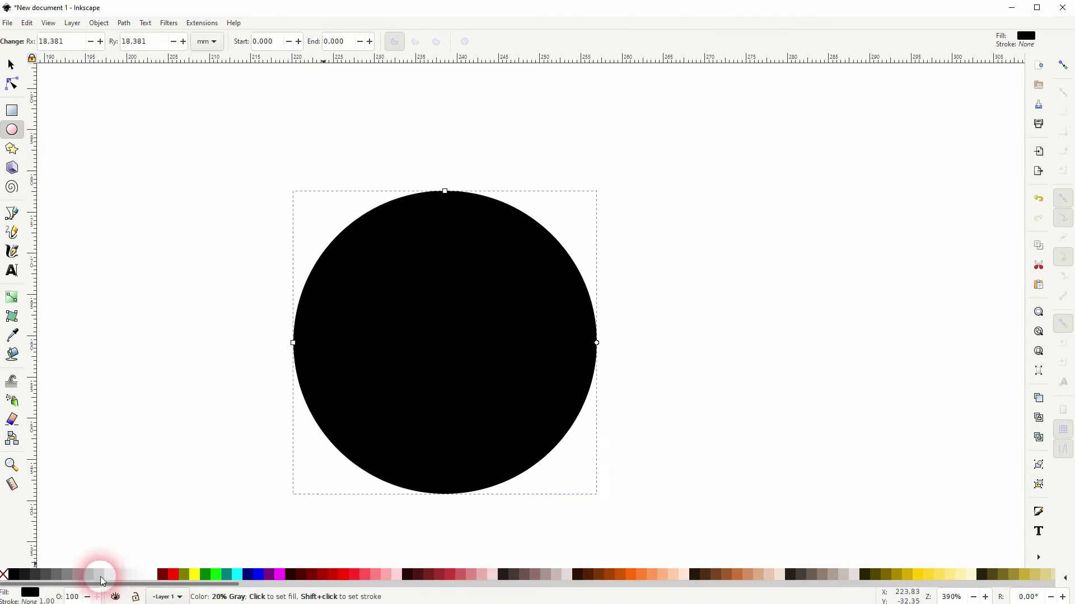
{"action": "left_click", "coordinate": [163, 574]}
{"action": "left_click", "coordinate": [11, 64]}
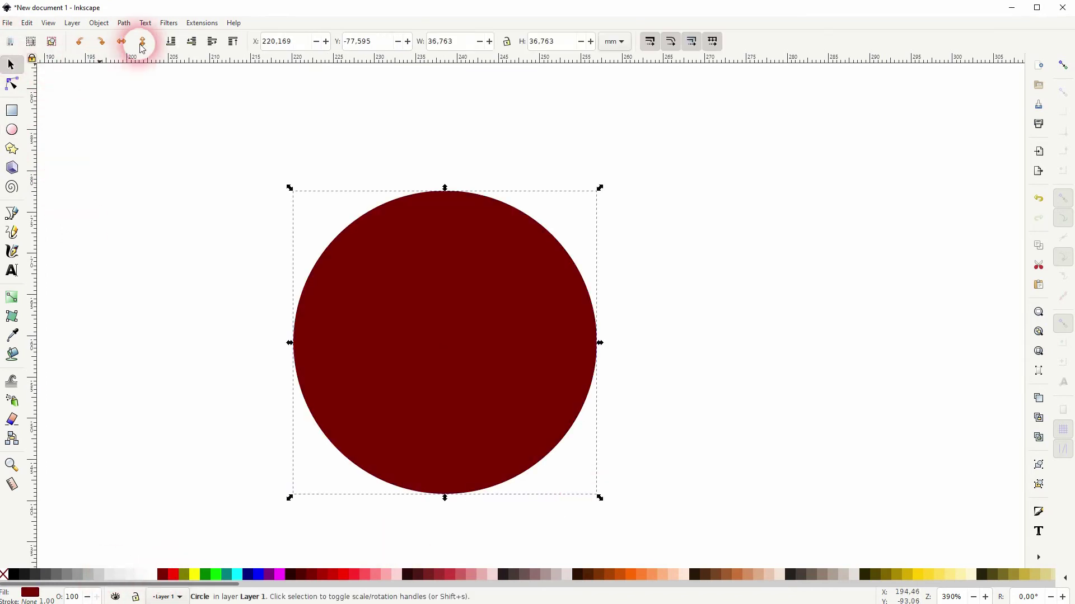
{"action": "left_click", "coordinate": [171, 41]}
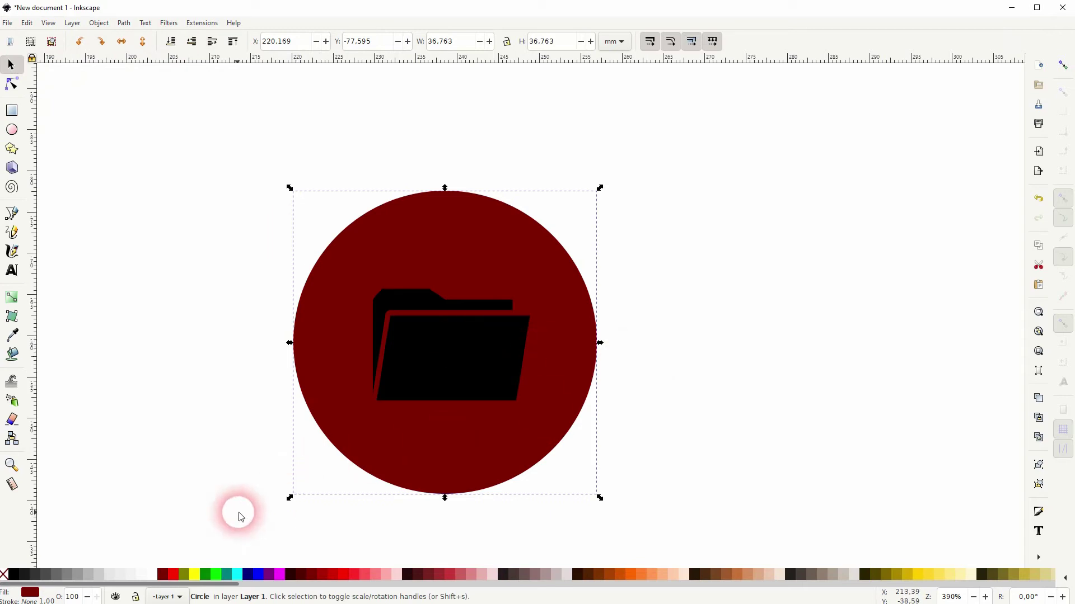
Step: Centre the circle and folder on each other horizontally and vertically with Align and Distribute
{"action": "left_click_drag", "start_coordinate": [239, 516], "coordinate": [615, 140]}
{"action": "left_click", "coordinate": [98, 23]}
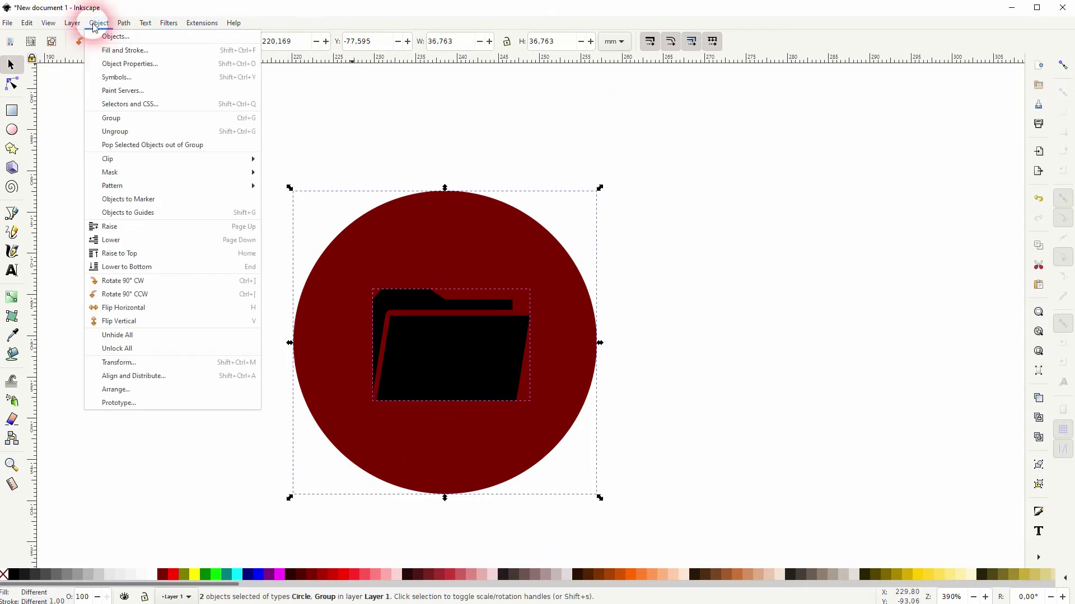
{"action": "left_click", "coordinate": [183, 376]}
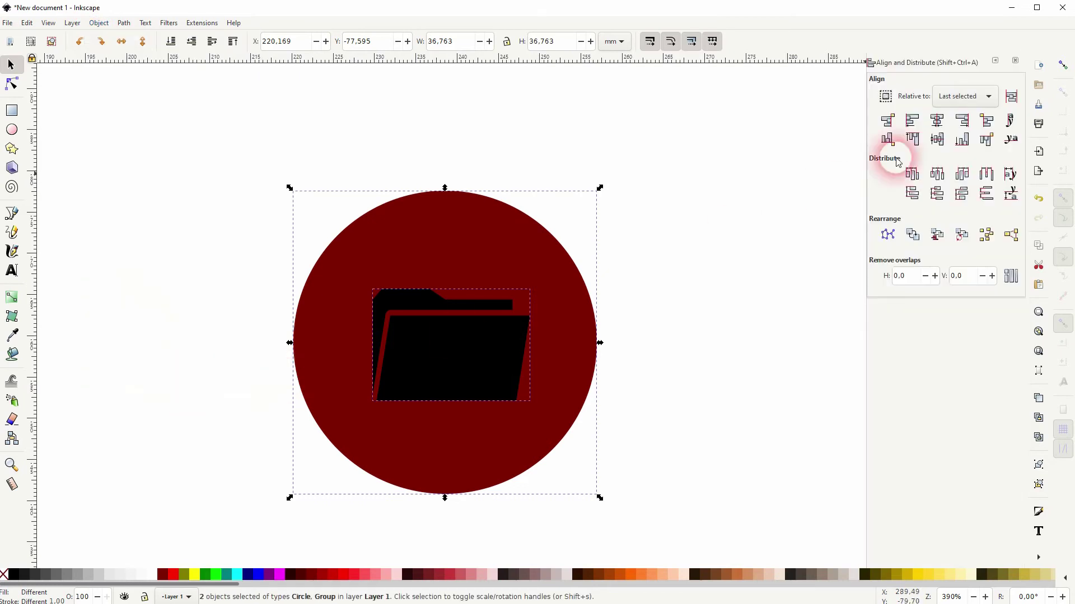
{"action": "left_click", "coordinate": [939, 123]}
{"action": "left_click", "coordinate": [937, 139]}
{"action": "left_click", "coordinate": [1014, 60]}
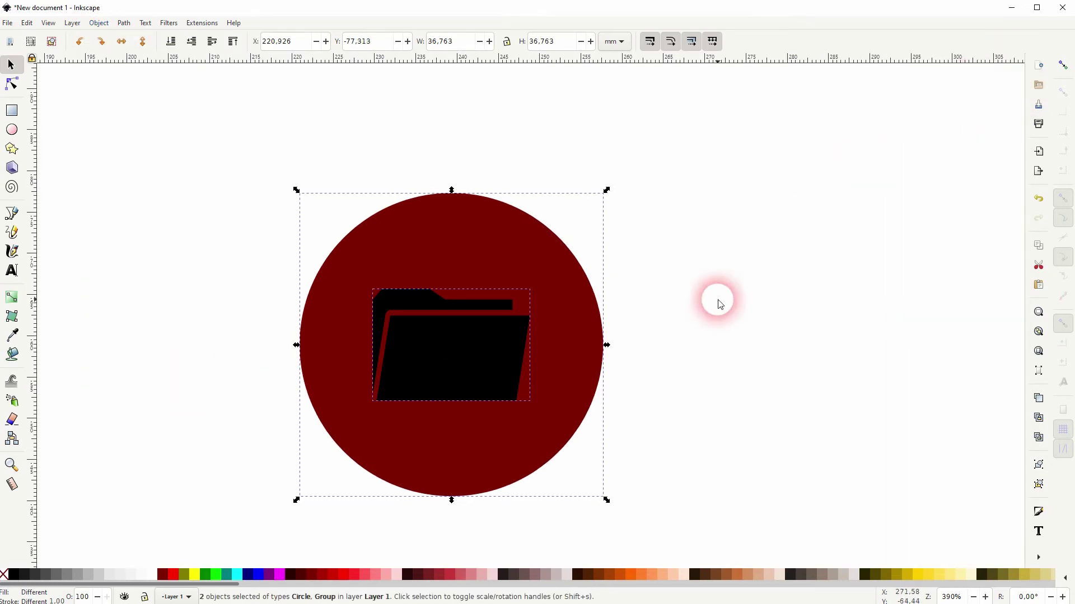
{"action": "left_click", "coordinate": [701, 307]}
{"action": "left_click", "coordinate": [426, 369]}
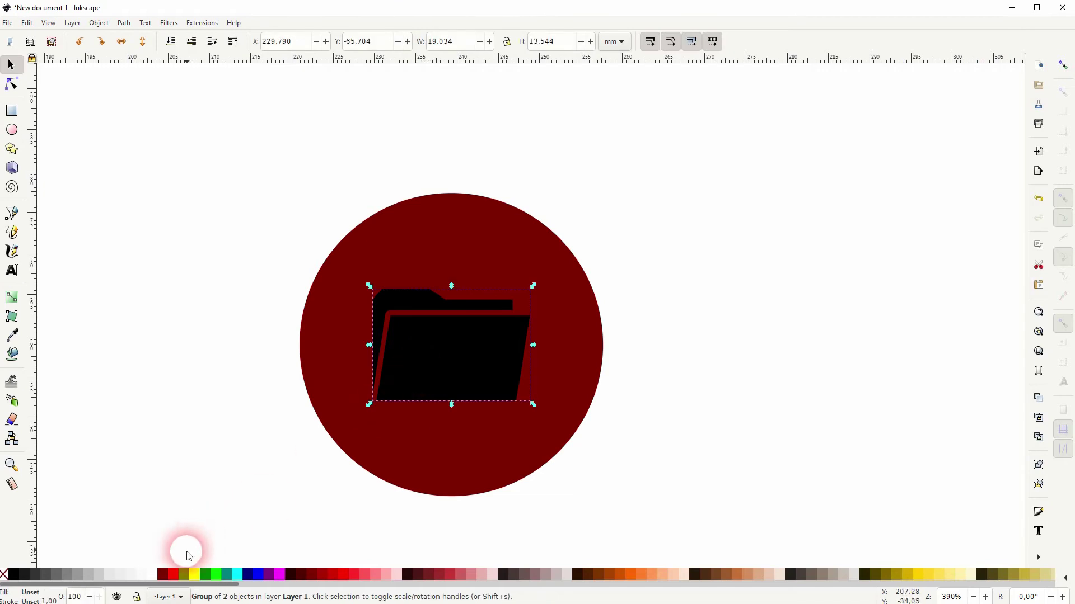
Step: Fill the folder white and the circle light cyan #AAEEFF, then enable snapping
{"action": "left_click", "coordinate": [150, 574]}
{"action": "left_click", "coordinate": [545, 438]}
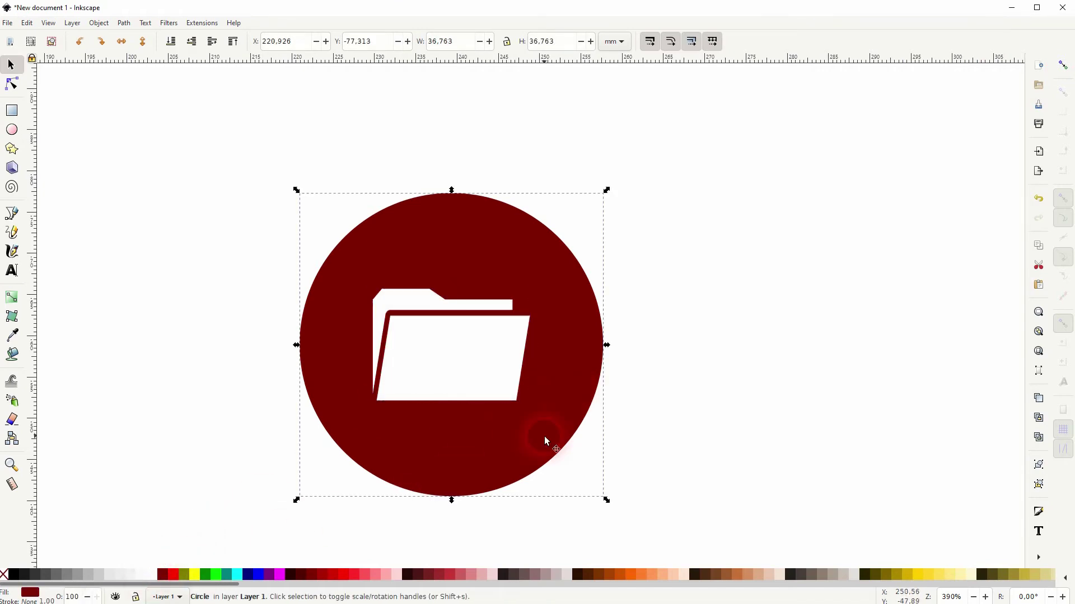
{"action": "left_click_drag", "start_coordinate": [224, 582], "coordinate": [603, 568]}
{"action": "scroll", "coordinate": [616, 571], "scroll_direction": "right", "scroll_amount": 5}
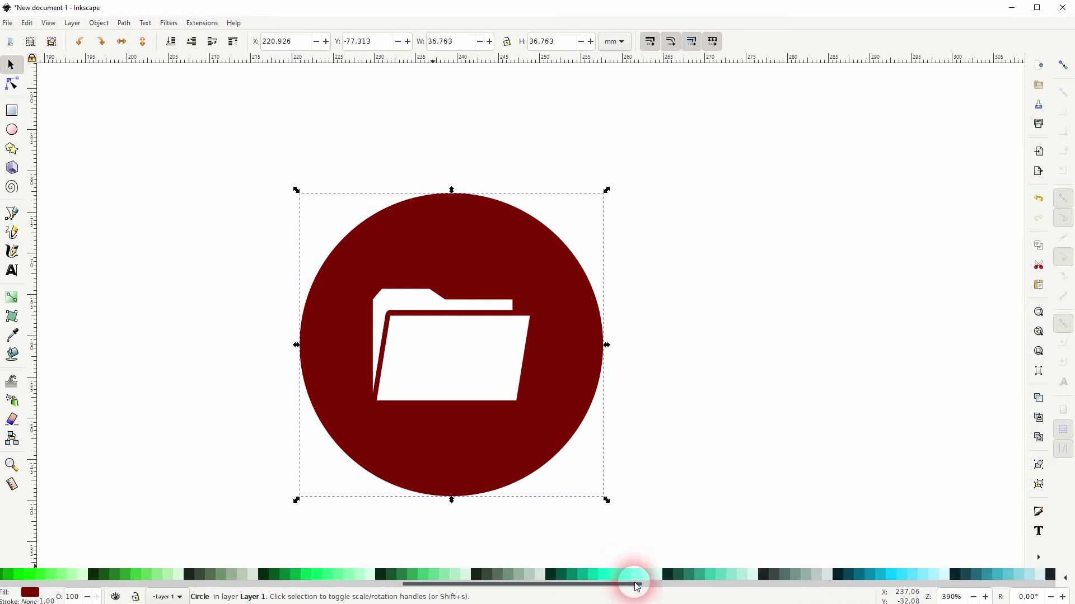
{"action": "left_click", "coordinate": [646, 574]}
{"action": "left_click", "coordinate": [640, 575]}
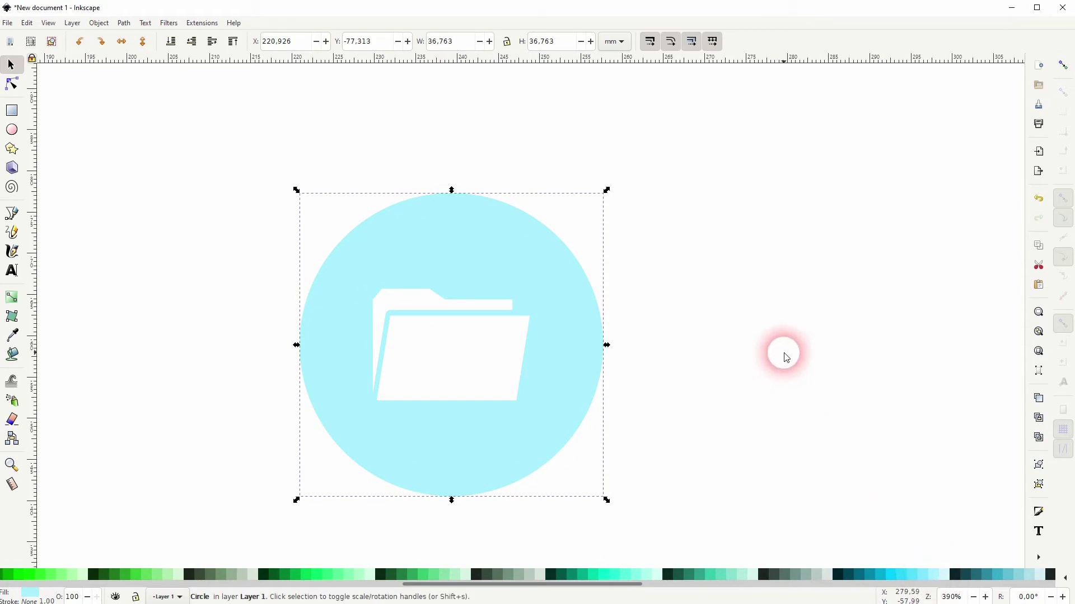
{"action": "left_click", "coordinate": [786, 357]}
{"action": "left_click", "coordinate": [1063, 65]}
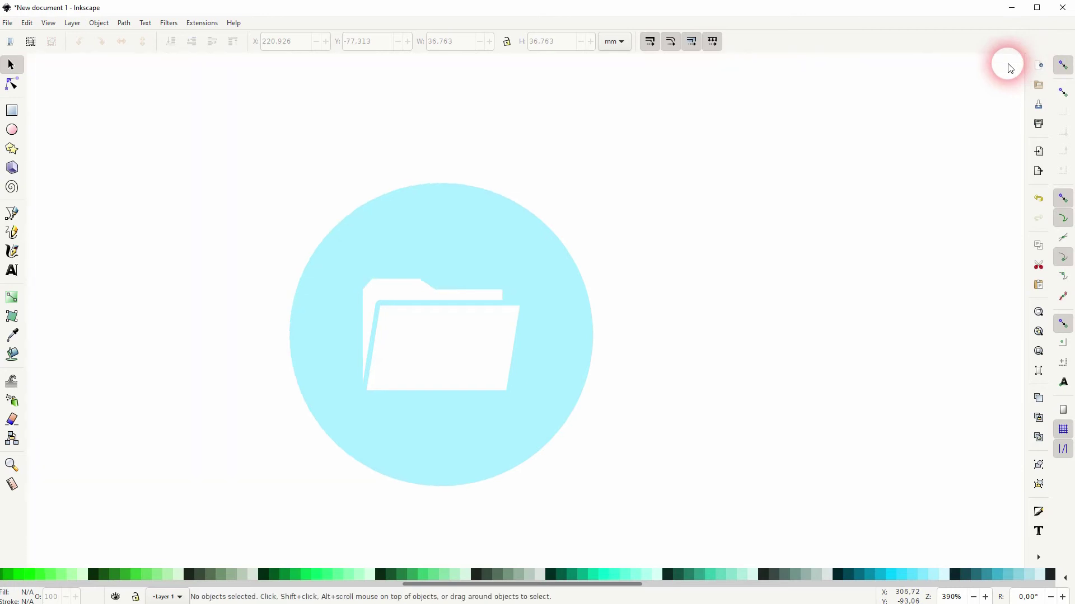
Step: Place a diagonal guide snapped through the folder tab's top-right corner
{"action": "left_click_drag", "start_coordinate": [1020, 64], "coordinate": [516, 318]}
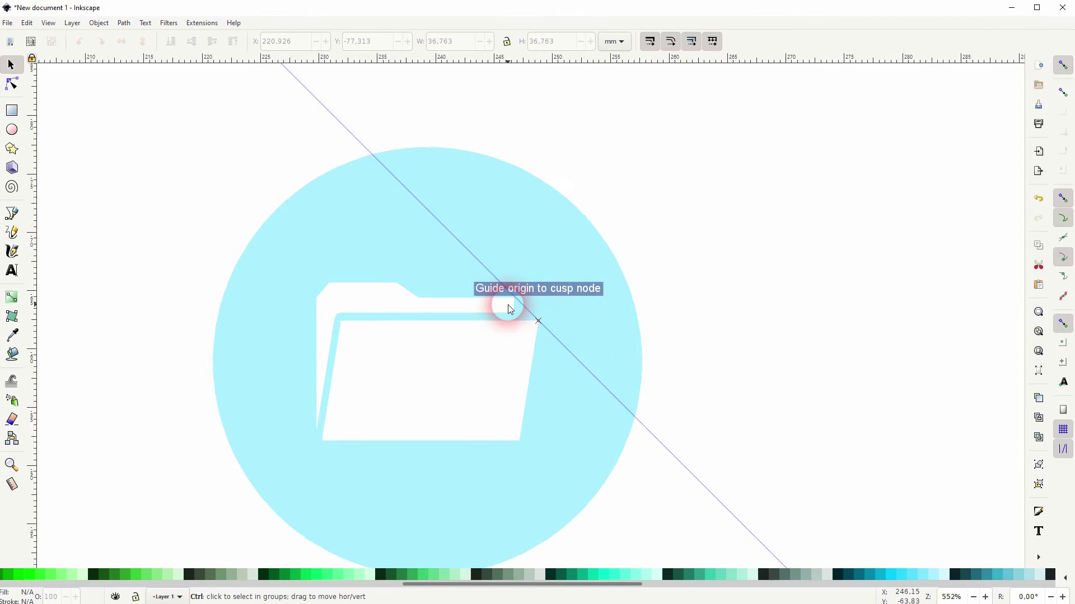
{"action": "scroll", "coordinate": [517, 318], "scroll_direction": "up", "scroll_amount": 4}
{"action": "scroll", "coordinate": [540, 328], "scroll_direction": "down", "scroll_amount": 1}
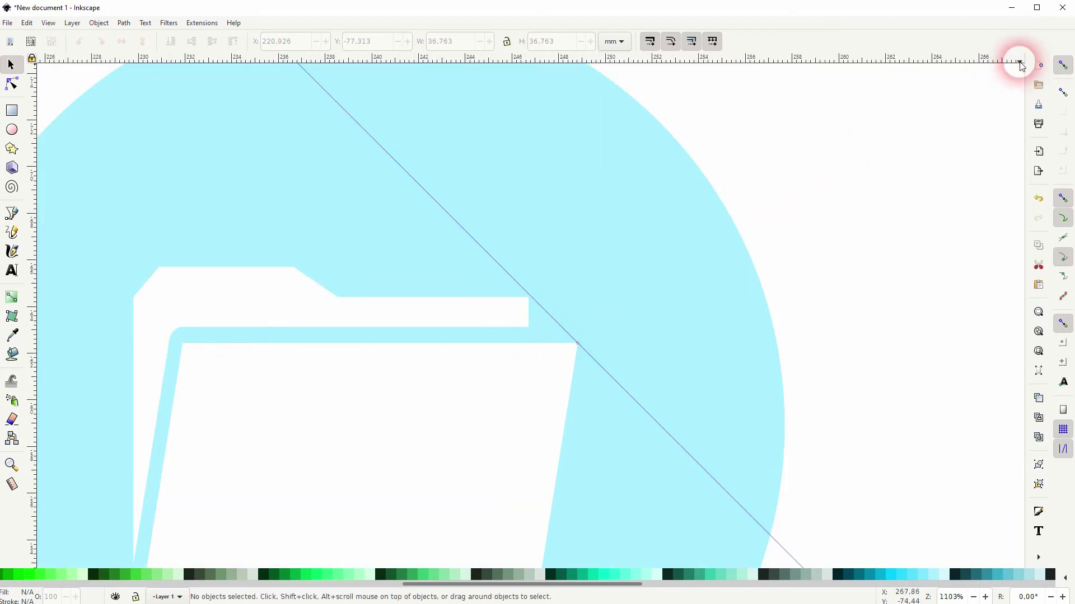
{"action": "left_click_drag", "start_coordinate": [1020, 62], "coordinate": [533, 305]}
{"action": "scroll", "coordinate": [529, 302], "scroll_direction": "up", "scroll_amount": 4}
{"action": "scroll", "coordinate": [533, 305], "scroll_direction": "down", "scroll_amount": 5}
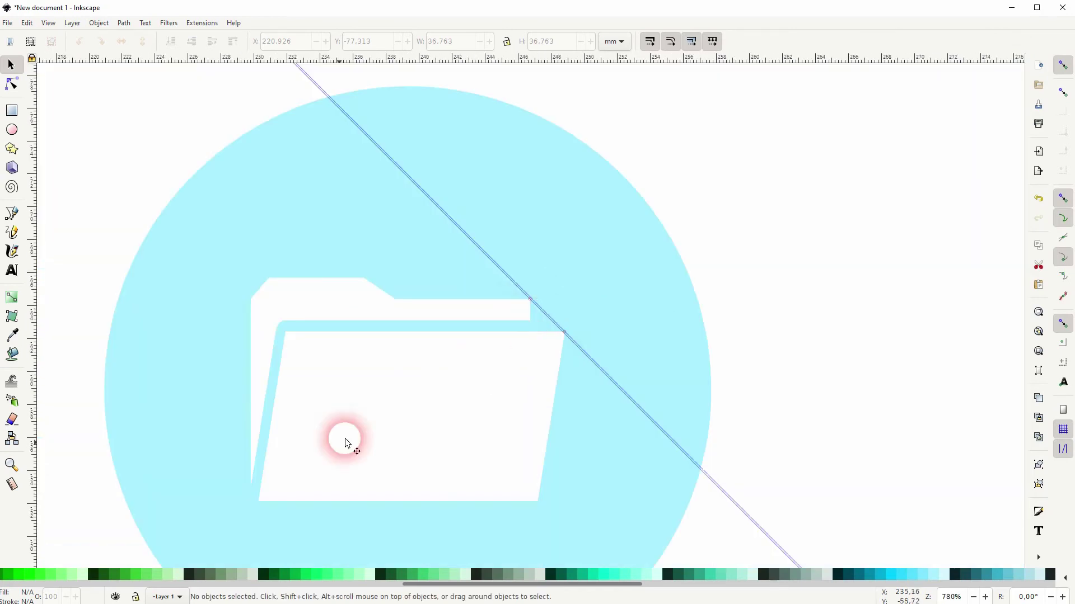
{"action": "scroll", "coordinate": [359, 434], "scroll_direction": "left", "scroll_amount": 3}
{"action": "scroll", "coordinate": [359, 434], "scroll_direction": "down", "scroll_amount": 2}
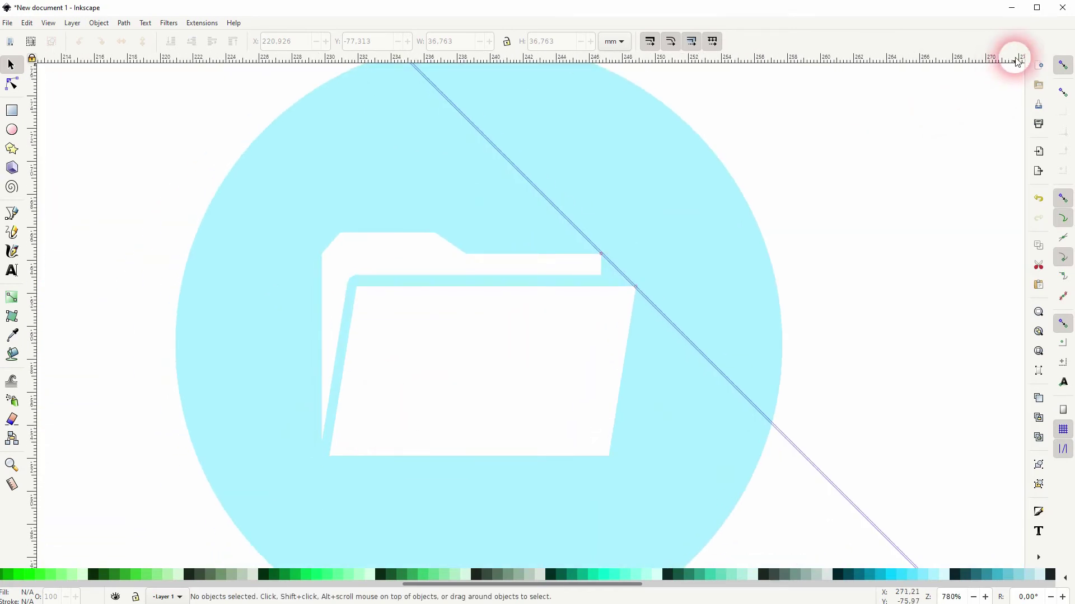
Step: Place a second diagonal guide snapped to the folder's bottom-left corner
{"action": "left_click_drag", "start_coordinate": [1014, 58], "coordinate": [329, 456]}
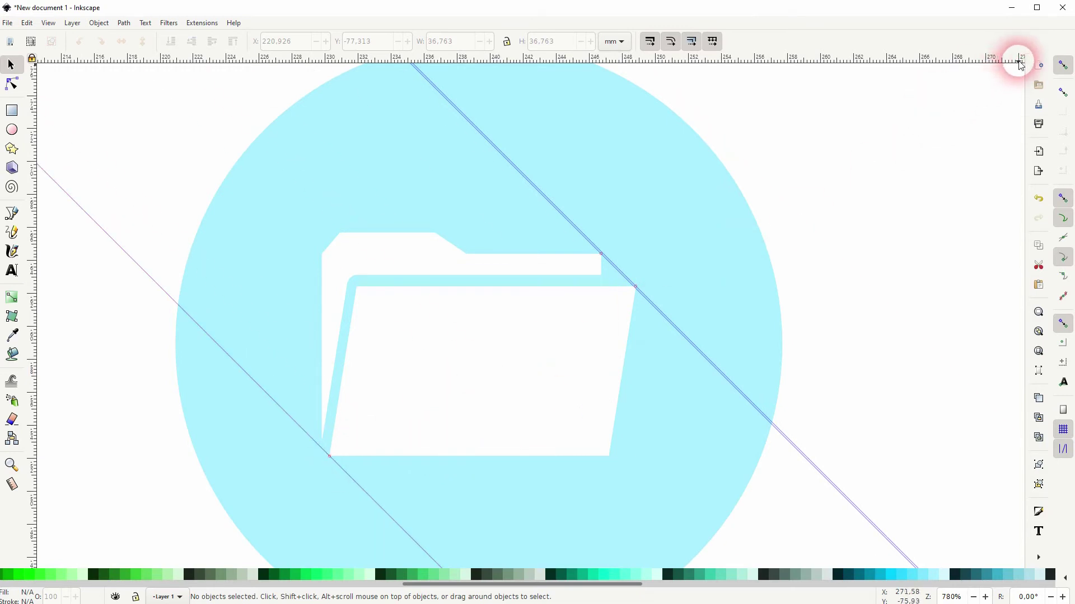
{"action": "left_click_drag", "start_coordinate": [1014, 58], "coordinate": [322, 446]}
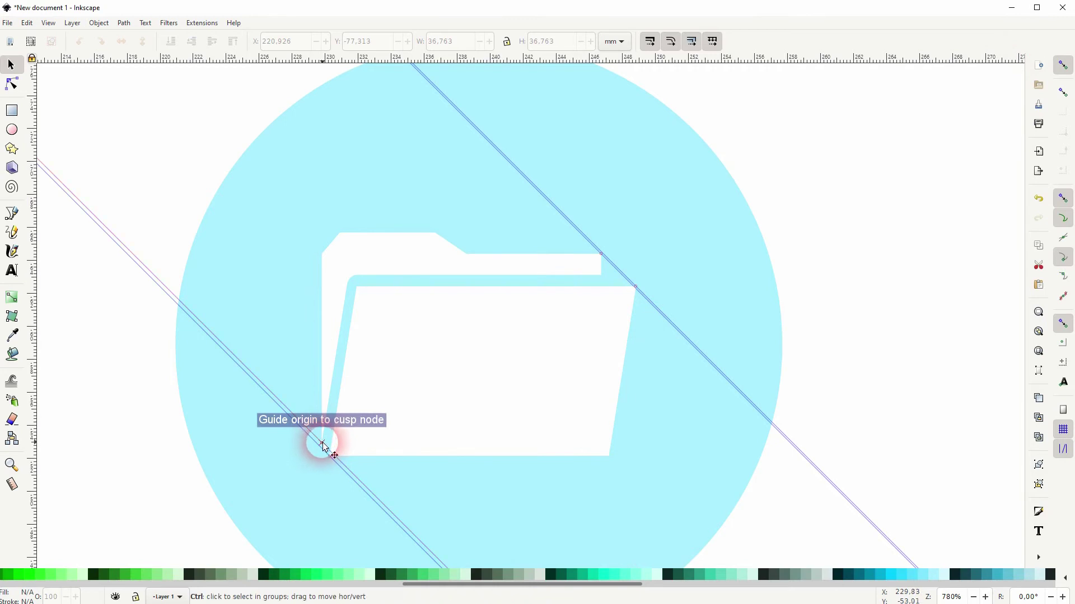
{"action": "scroll", "coordinate": [322, 447], "scroll_direction": "up", "scroll_amount": 5}
{"action": "scroll", "coordinate": [322, 446], "scroll_direction": "down", "scroll_amount": 3}
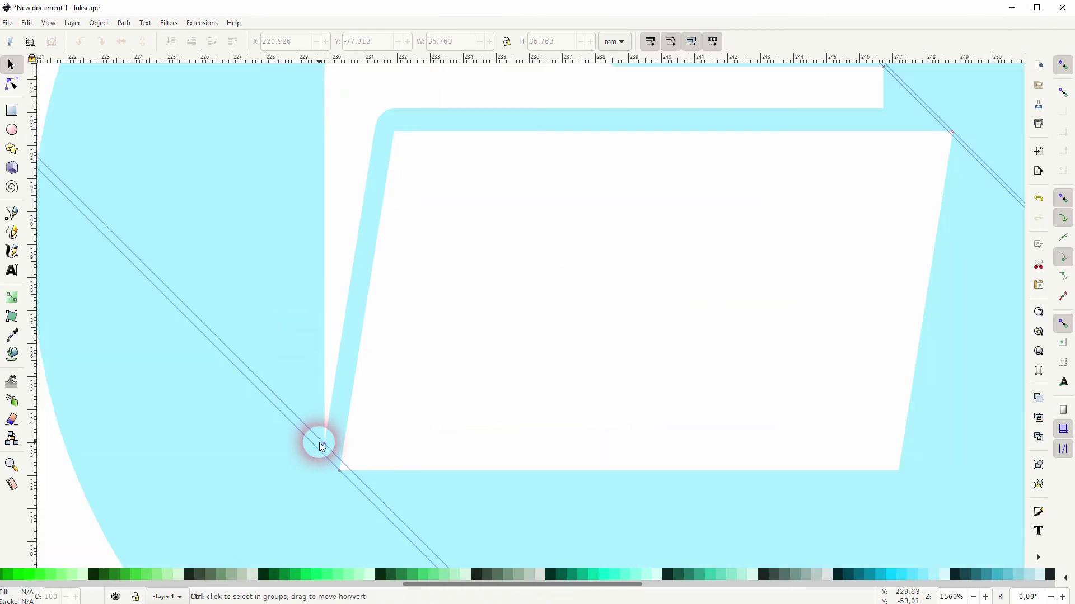
{"action": "scroll", "coordinate": [322, 446], "scroll_direction": "down", "scroll_amount": 1}
{"action": "left_click_drag", "start_coordinate": [322, 447], "coordinate": [321, 447]}
Step: Switch the pen to straight lines and draw a short path at the folder's lower-left corner
{"action": "left_click", "coordinate": [12, 214]}
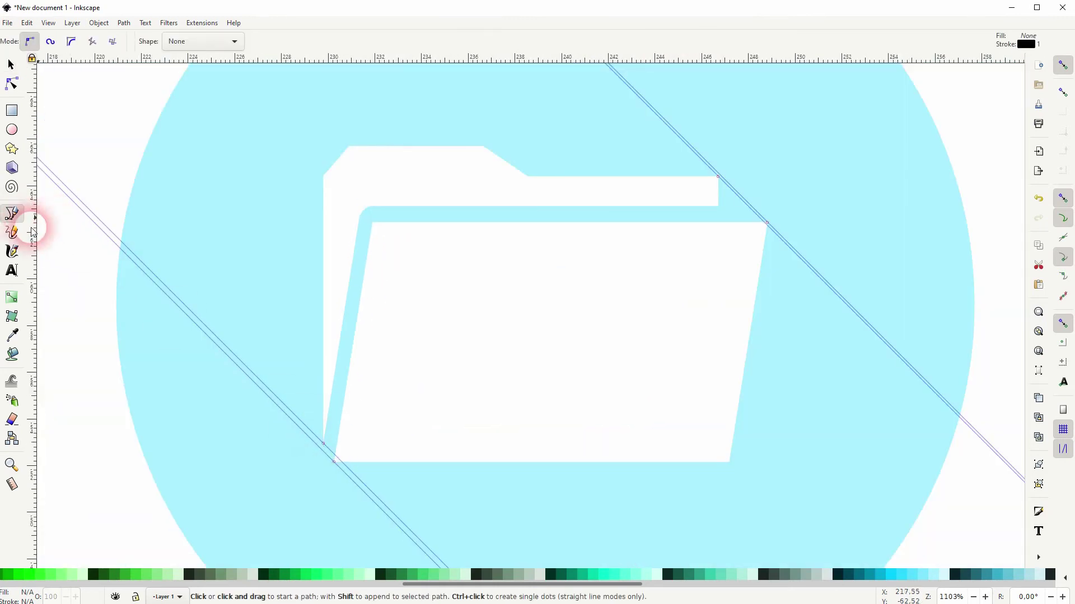
{"action": "left_click", "coordinate": [331, 448]}
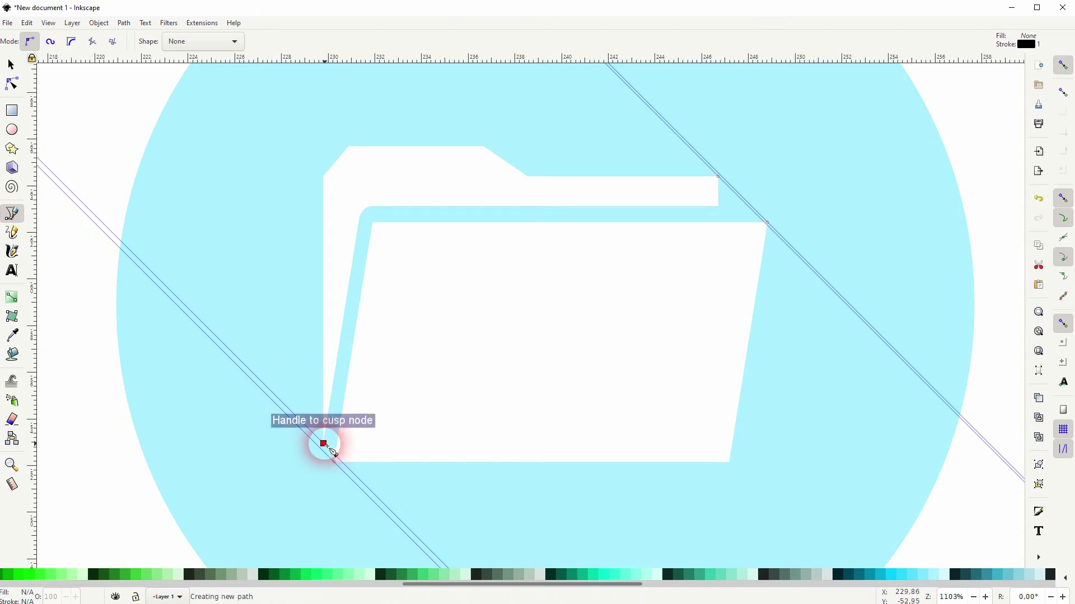
{"action": "scroll", "coordinate": [336, 460], "scroll_direction": "up", "scroll_amount": 5}
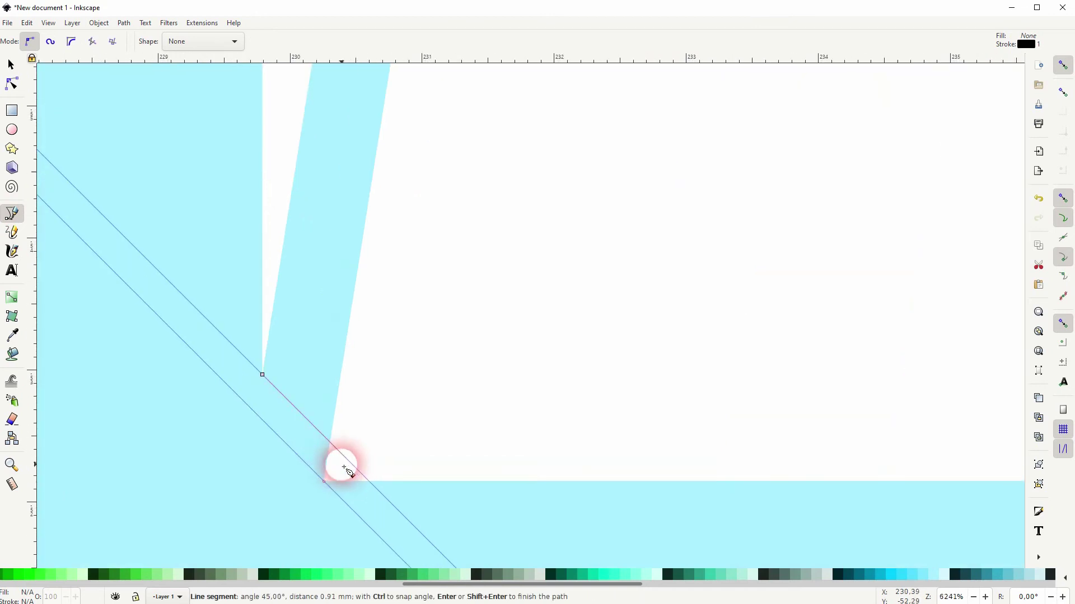
{"action": "left_click", "coordinate": [343, 459]}
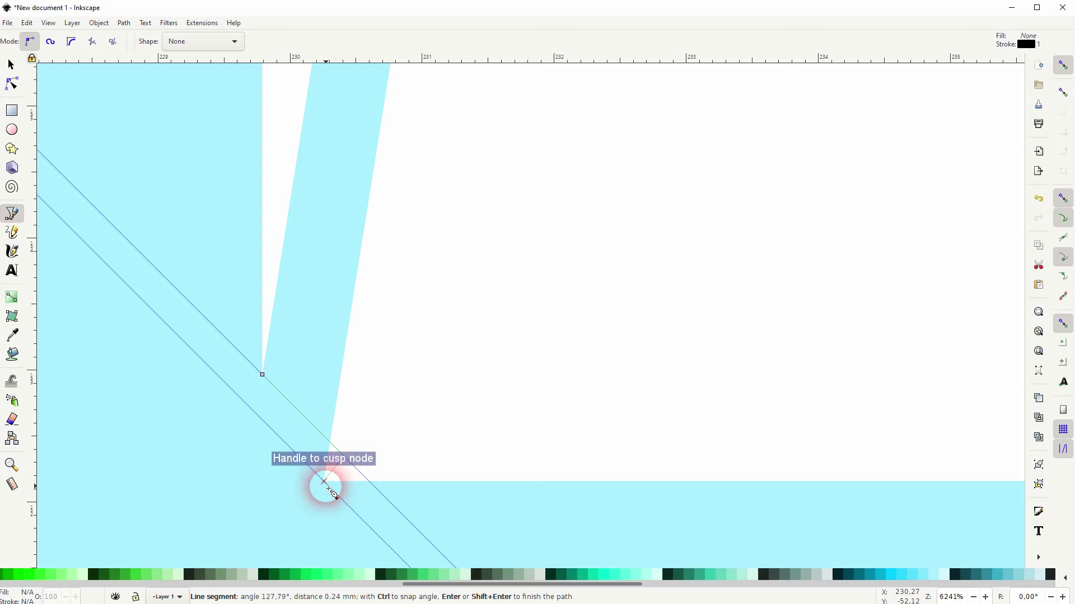
{"action": "left_click", "coordinate": [312, 477]}
{"action": "scroll", "coordinate": [235, 364], "scroll_direction": "down", "scroll_amount": 6}
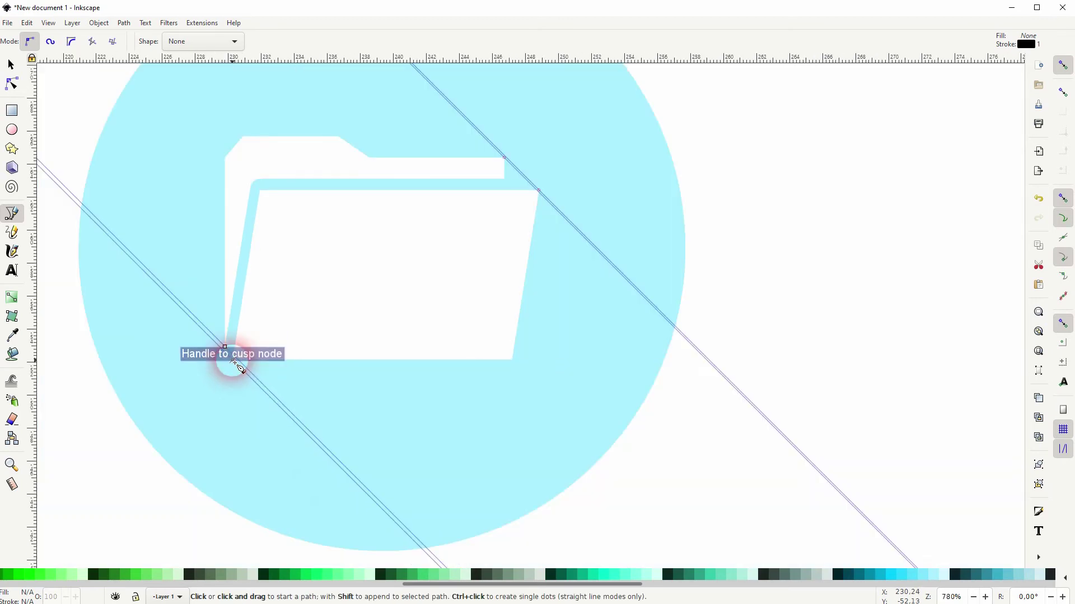
{"action": "scroll", "coordinate": [235, 364], "scroll_direction": "down", "scroll_amount": 1}
Step: Start the shadow outline at the folder's lower-left corner, removing a misplaced guide node
{"action": "left_click", "coordinate": [233, 361]}
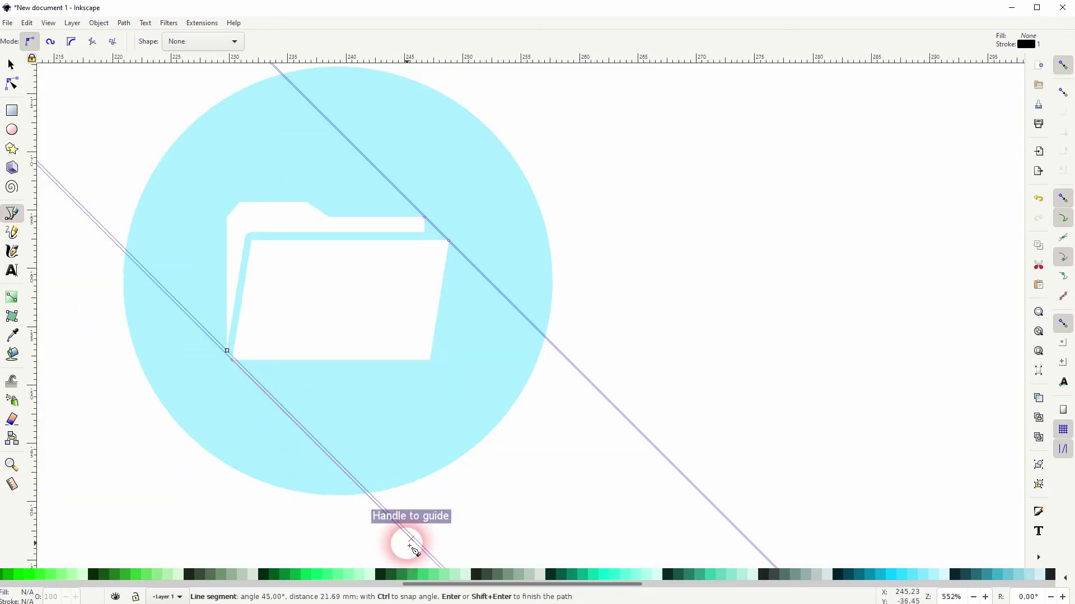
{"action": "left_click", "coordinate": [411, 540]}
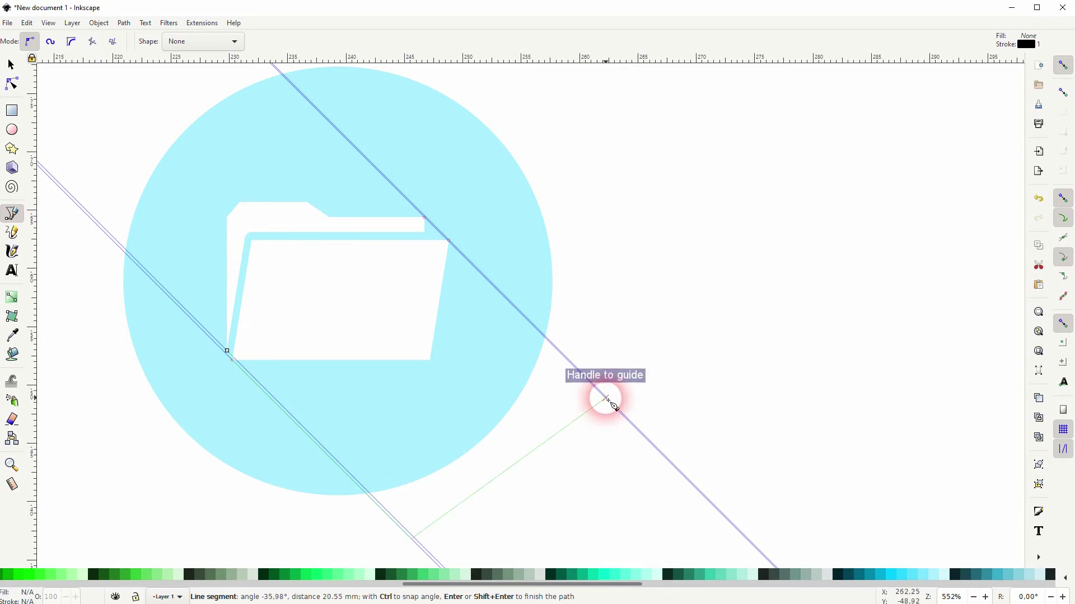
{"action": "scroll", "coordinate": [607, 399], "scroll_direction": "up", "scroll_amount": 3}
{"action": "key", "text": "space"}
{"action": "left_click_drag", "start_coordinate": [372, 243], "coordinate": [679, 469]}
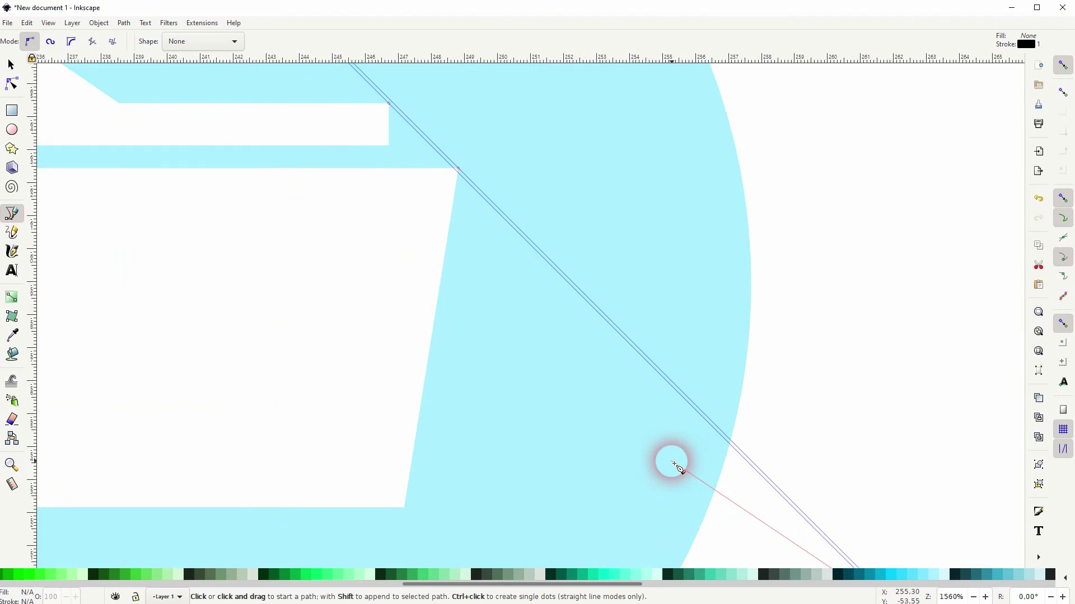
{"action": "key", "text": "space"}
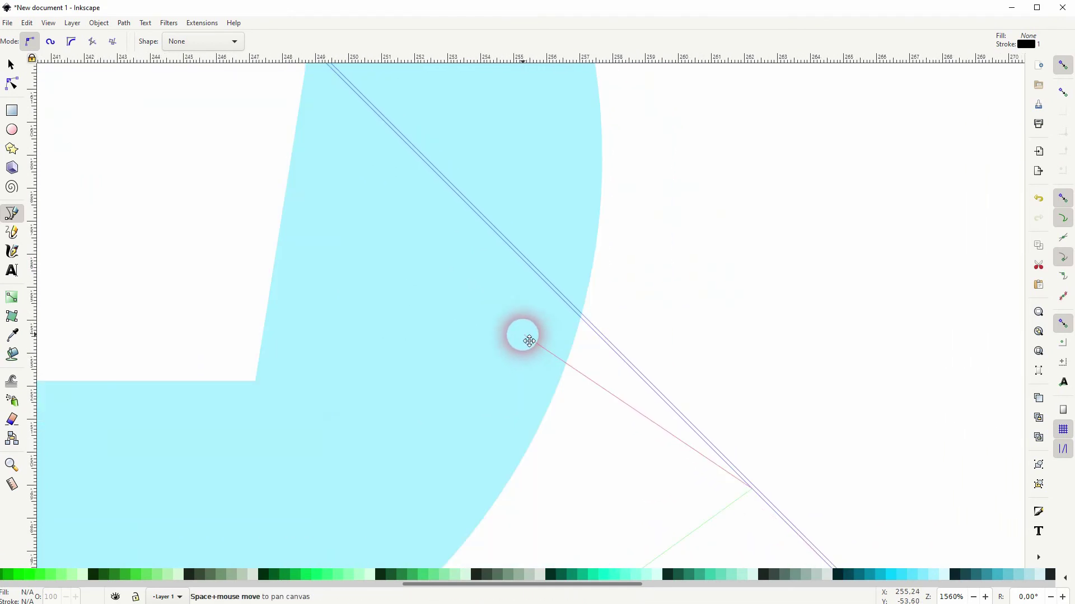
{"action": "mouse_move", "coordinate": [529, 342]}
{"action": "left_mouse_down"}
{"action": "mouse_move", "coordinate": [696, 444]}
{"action": "mouse_move", "coordinate": [556, 319]}
{"action": "left_mouse_up"}
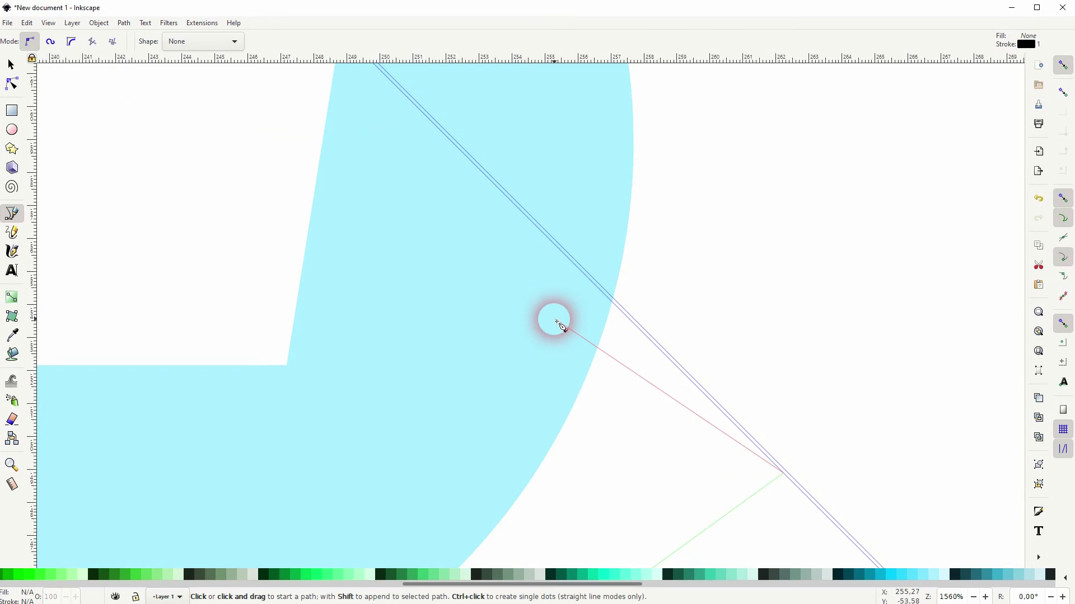
{"action": "key", "text": "BackSpace"}
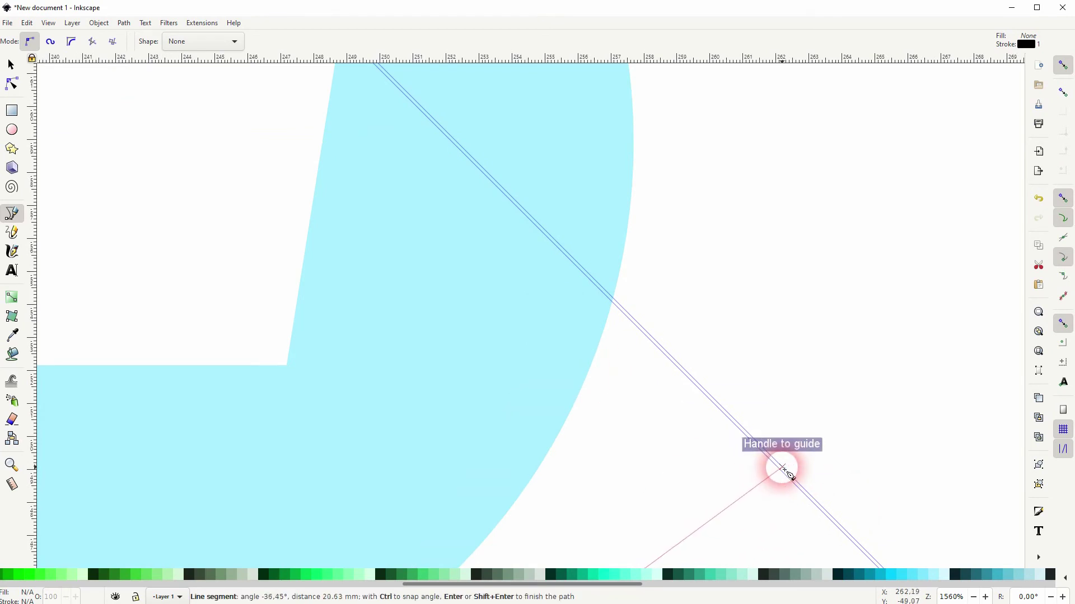
Step: Add outline nodes on the upper-right guide and at the folder tab's corner
{"action": "left_click", "coordinate": [784, 472]}
{"action": "key", "text": "space"}
{"action": "left_click_drag", "start_coordinate": [624, 283], "coordinate": [703, 398]}
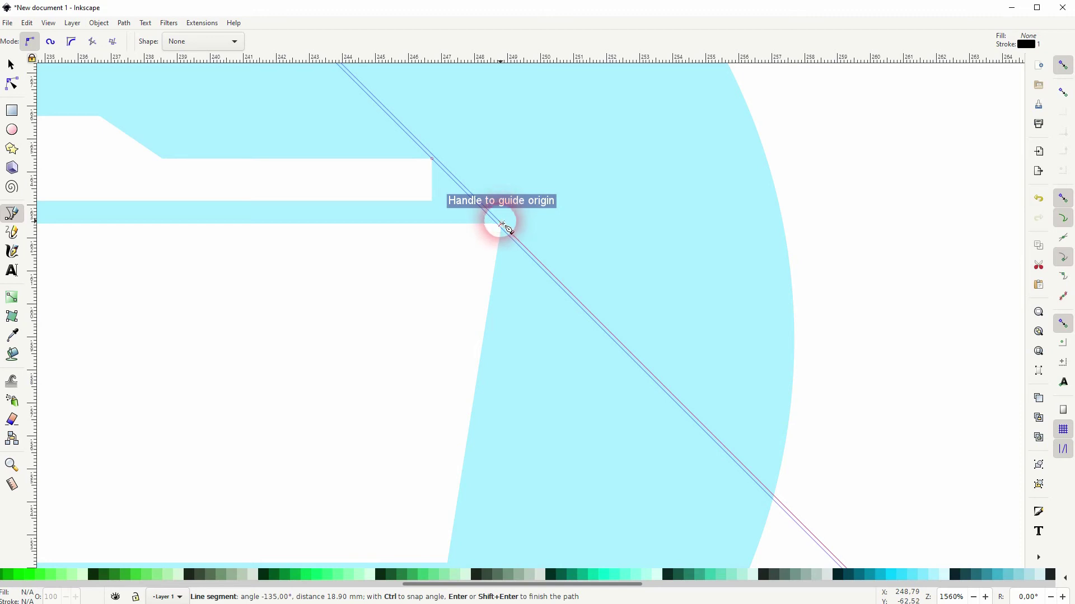
{"action": "scroll", "coordinate": [502, 225], "scroll_direction": "up", "scroll_amount": 5}
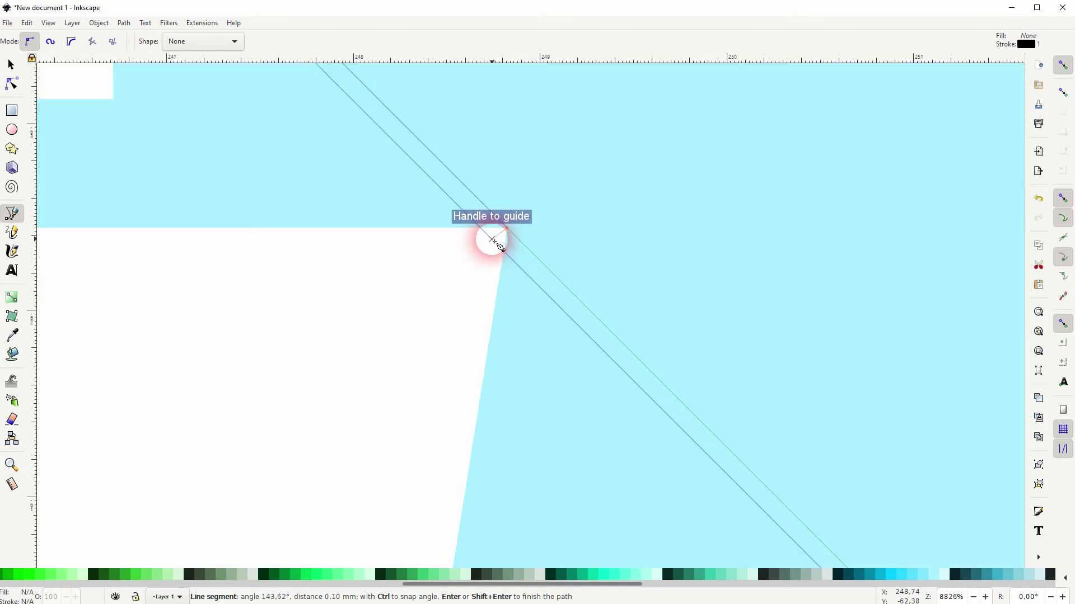
{"action": "key", "text": "space"}
{"action": "left_click_drag", "start_coordinate": [500, 246], "coordinate": [787, 480]}
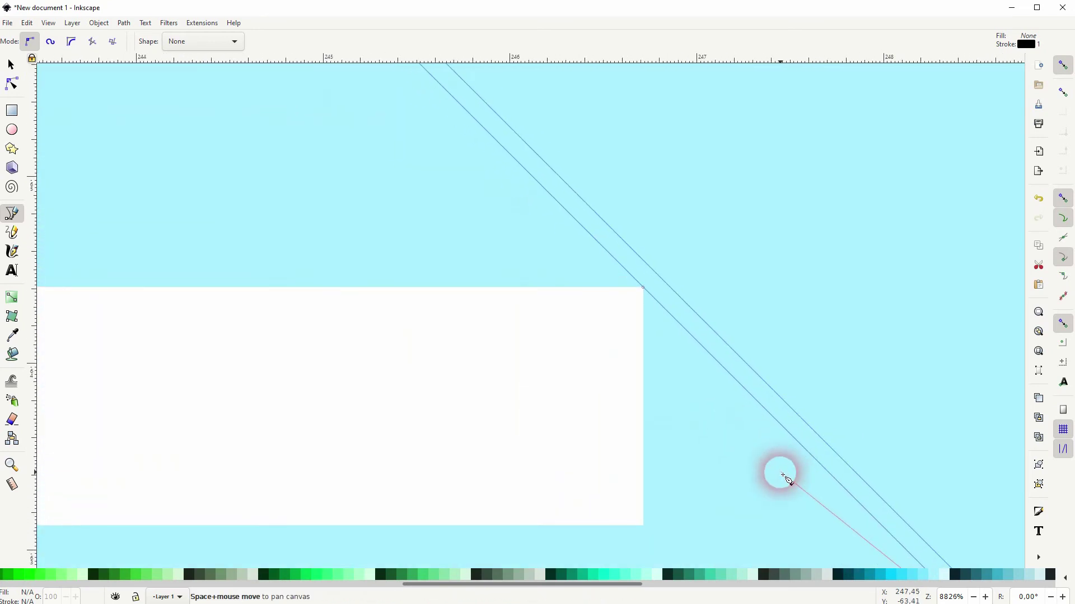
{"action": "left_click", "coordinate": [643, 289]}
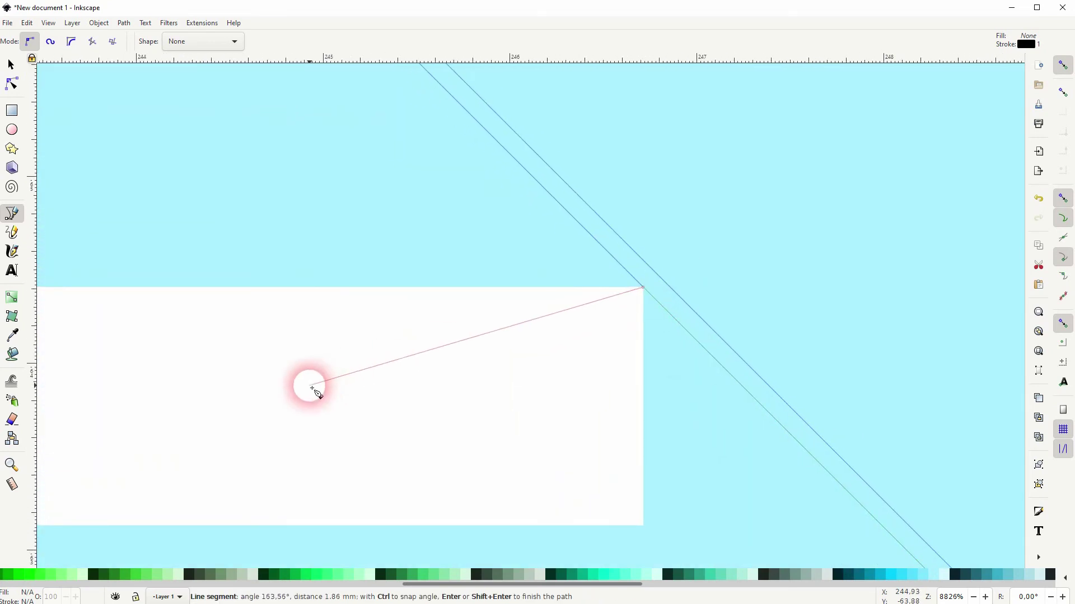
Step: Continue the outline along the folder's top edge to a node at its left corner
{"action": "scroll", "coordinate": [331, 403], "scroll_direction": "down", "scroll_amount": 1}
{"action": "key", "text": "space"}
{"action": "left_click_drag", "start_coordinate": [312, 413], "coordinate": [880, 365]}
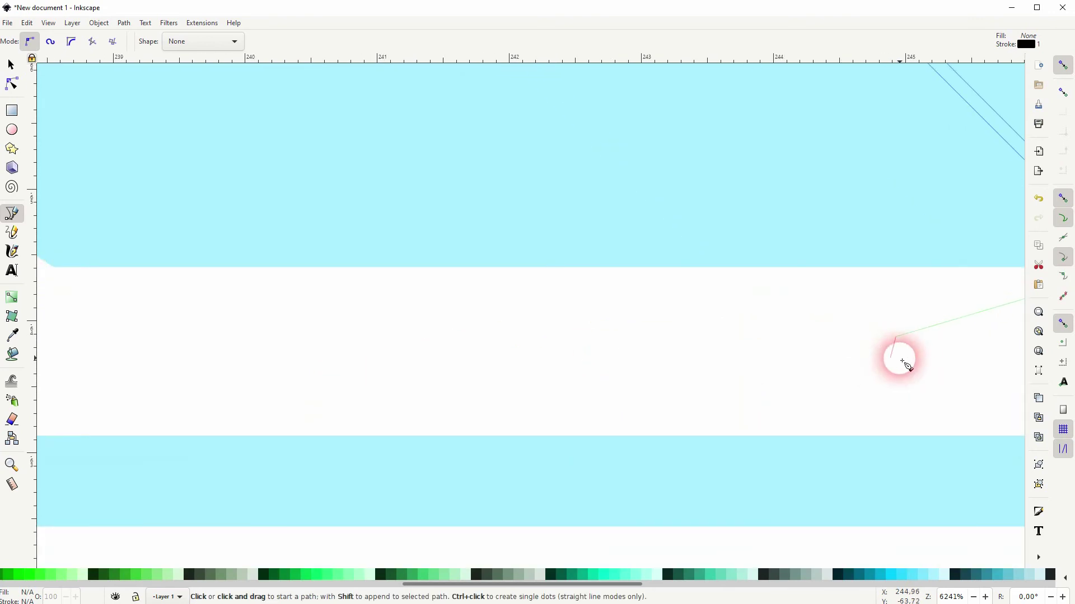
{"action": "scroll", "coordinate": [892, 356], "scroll_direction": "down", "scroll_amount": 2}
{"action": "key", "text": "space"}
{"action": "left_click_drag", "start_coordinate": [322, 356], "coordinate": [758, 350]}
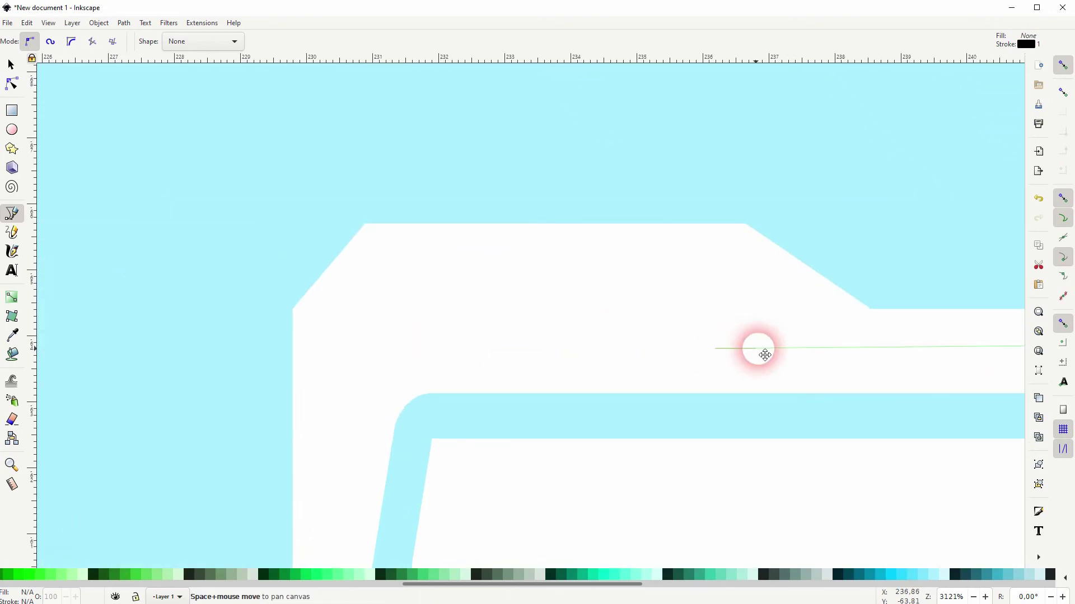
{"action": "scroll", "coordinate": [338, 361], "scroll_direction": "down", "scroll_amount": 2}
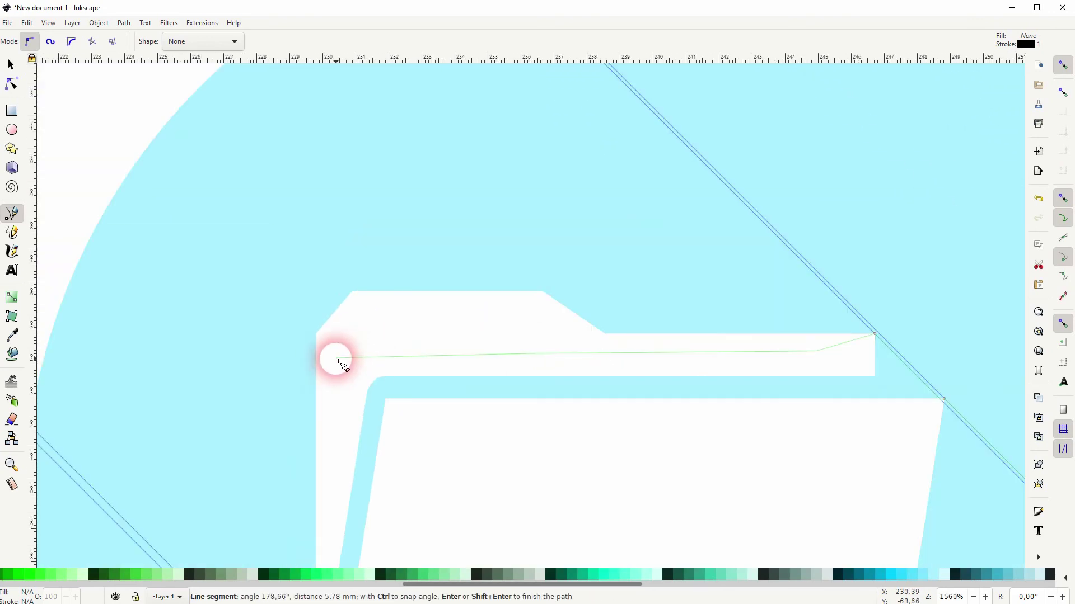
{"action": "key", "text": "space"}
{"action": "left_click_drag", "start_coordinate": [338, 361], "coordinate": [333, 115]}
{"action": "left_click", "coordinate": [330, 134]}
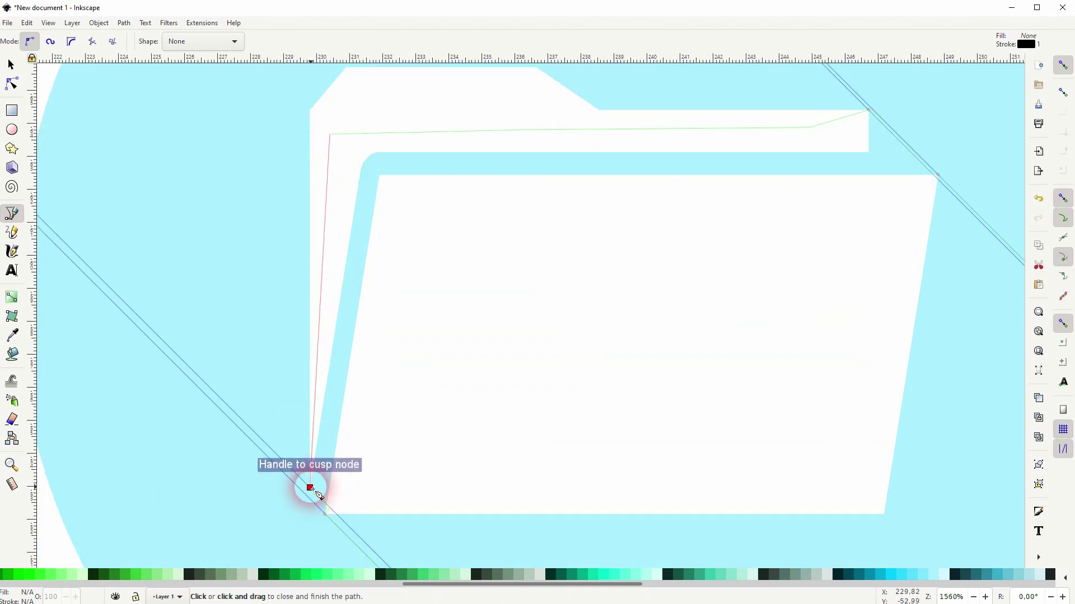
Step: Close the shadow path, give it no stroke and a black fill, and lower it behind the folder
{"action": "left_click", "coordinate": [310, 489]}
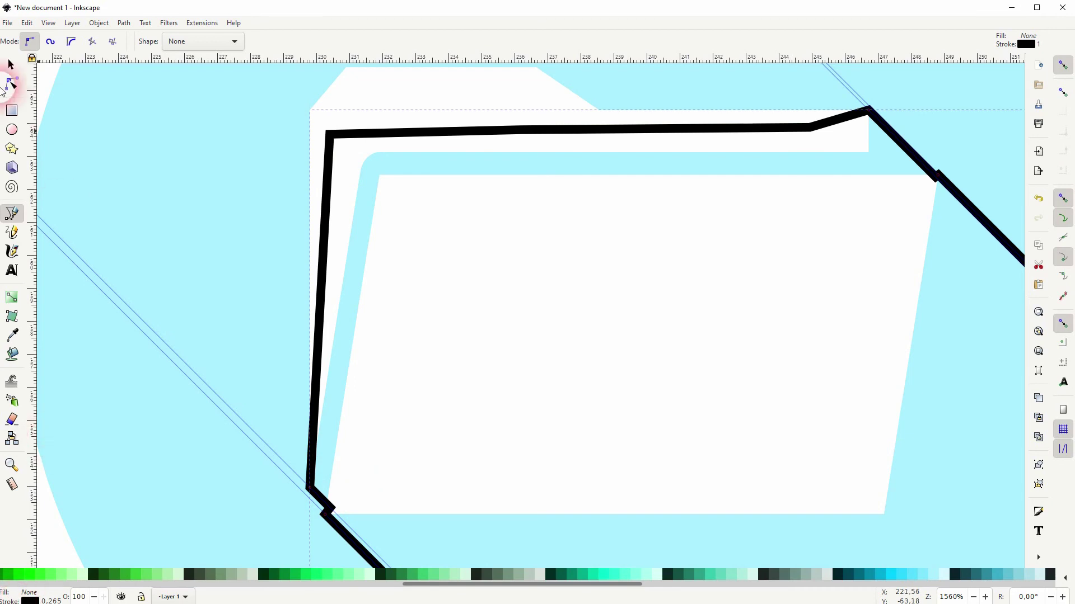
{"action": "left_click", "coordinate": [9, 63]}
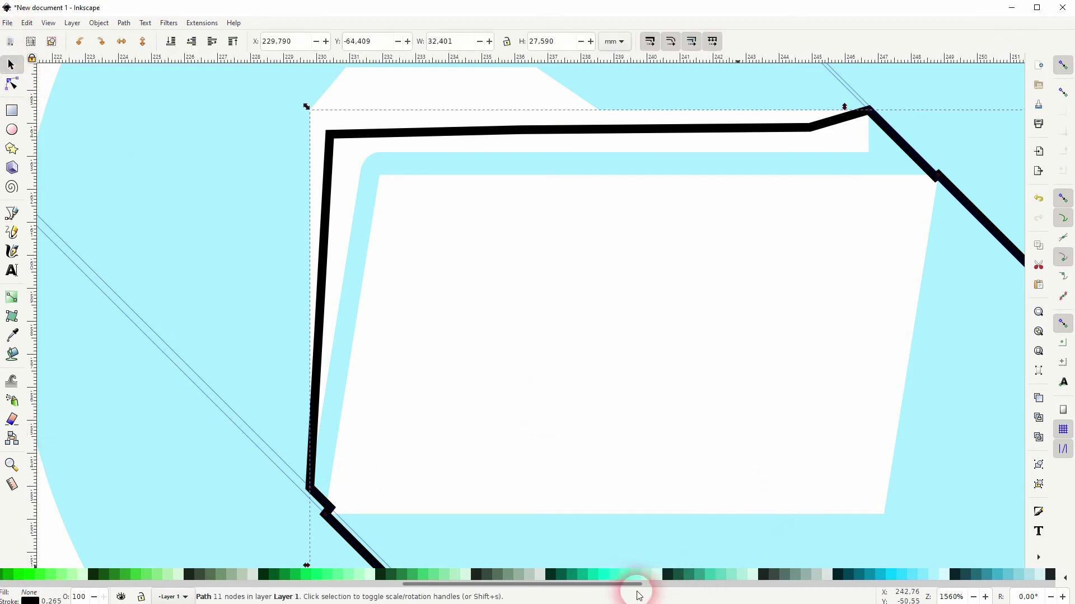
{"action": "left_click_drag", "start_coordinate": [633, 585], "coordinate": [196, 585]}
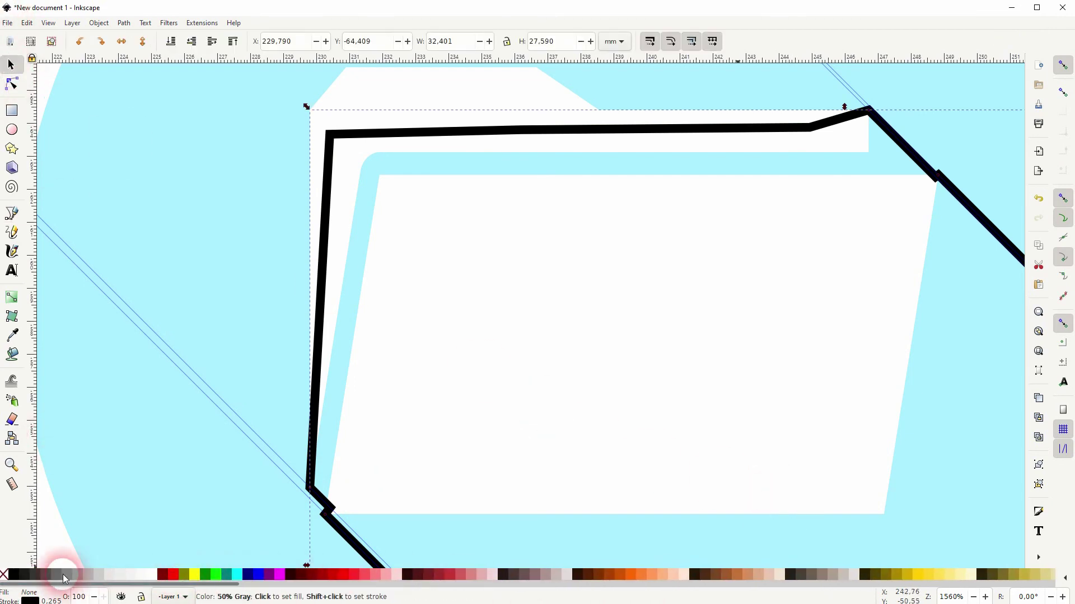
{"action": "left_click", "coordinate": [4, 575], "text": "shift"}
{"action": "left_click", "coordinate": [13, 574]}
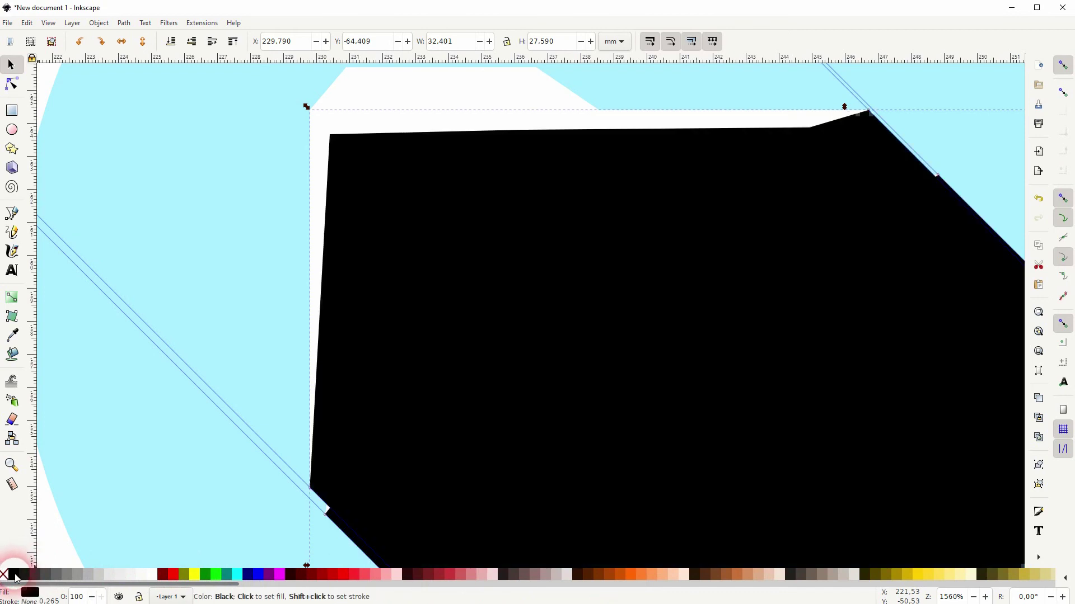
{"action": "scroll", "coordinate": [622, 362], "scroll_direction": "down", "scroll_amount": 2, "text": "ctrl"}
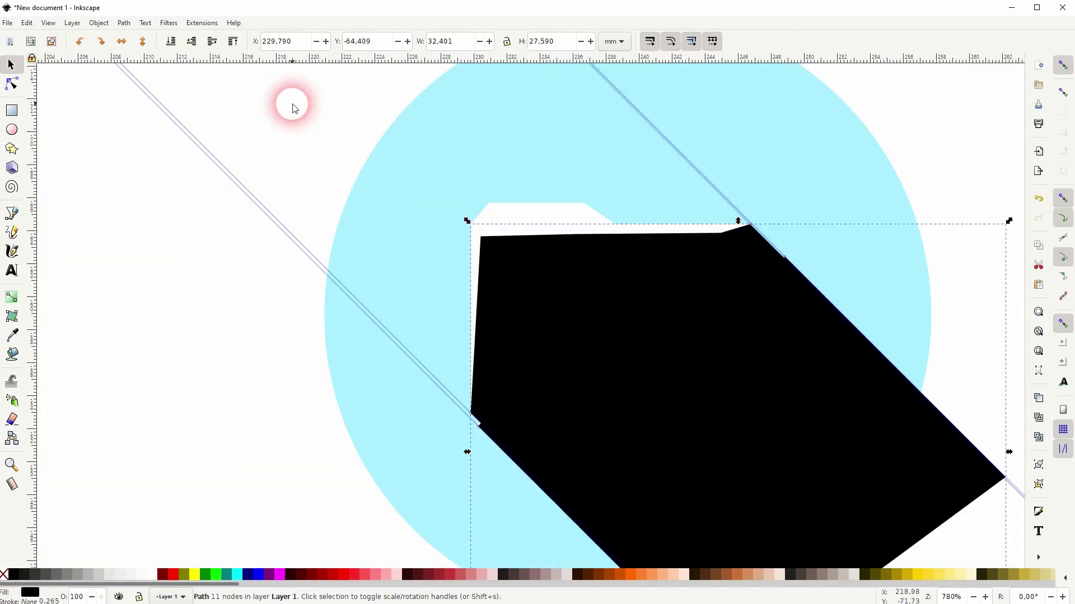
{"action": "left_click", "coordinate": [191, 43]}
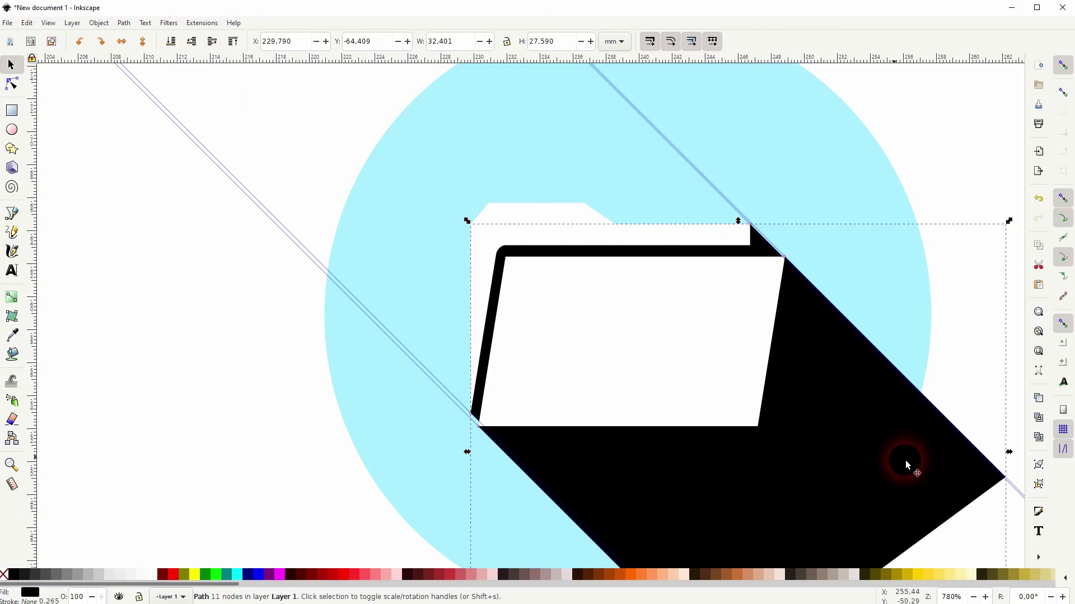
Step: Divide the circle with the shadow shape using Path > Division and select the lower shadow piece
{"action": "left_click_drag", "start_coordinate": [905, 460], "coordinate": [696, 408]}
{"action": "scroll", "coordinate": [697, 405], "scroll_direction": "right", "scroll_amount": 4, "text": "shift"}
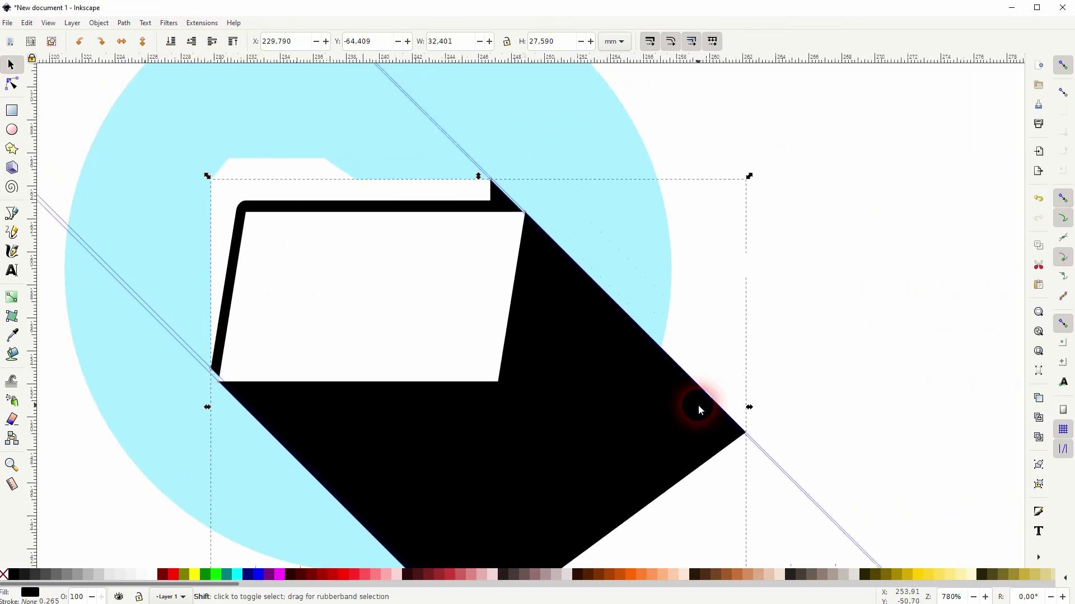
{"action": "scroll", "coordinate": [697, 405], "scroll_direction": "down", "scroll_amount": 1, "text": "ctrl"}
{"action": "left_click", "coordinate": [576, 196], "text": "shift"}
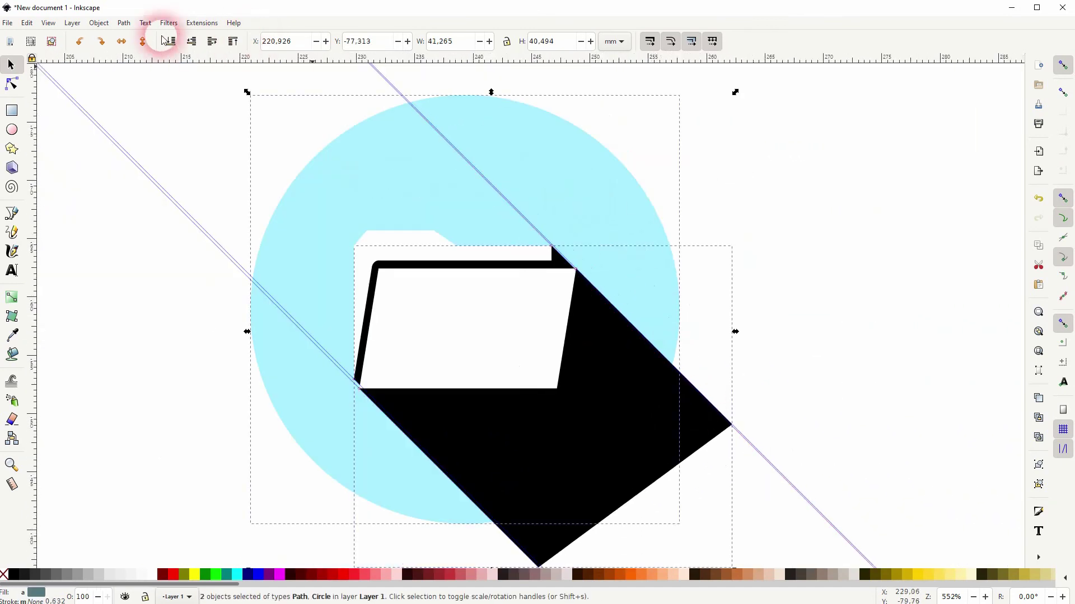
{"action": "left_click", "coordinate": [123, 23]}
{"action": "left_click", "coordinate": [173, 132]}
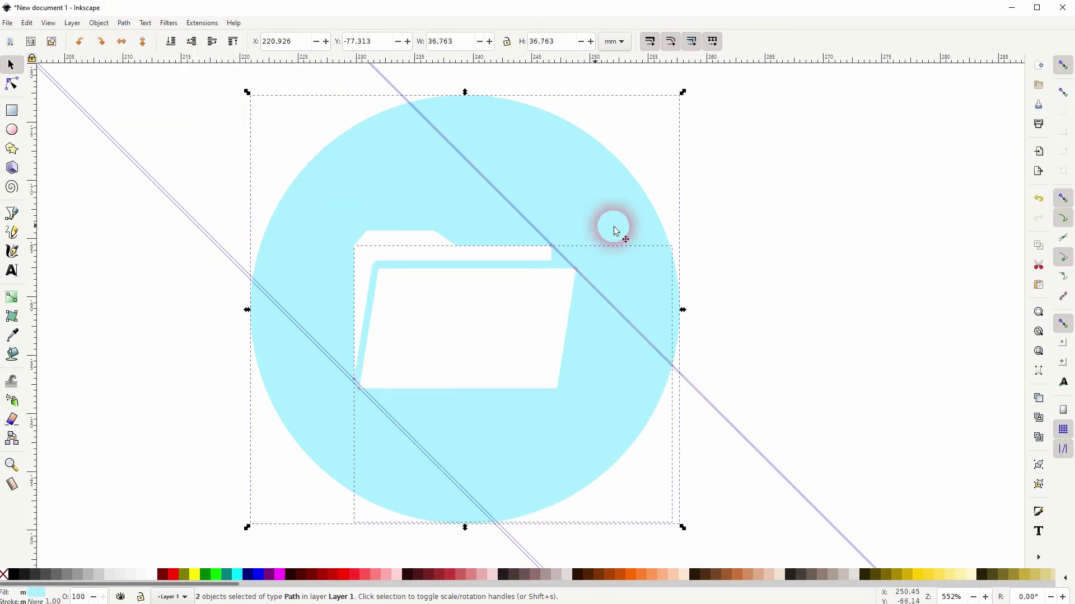
{"action": "left_click", "coordinate": [748, 254]}
{"action": "left_click", "coordinate": [626, 391]}
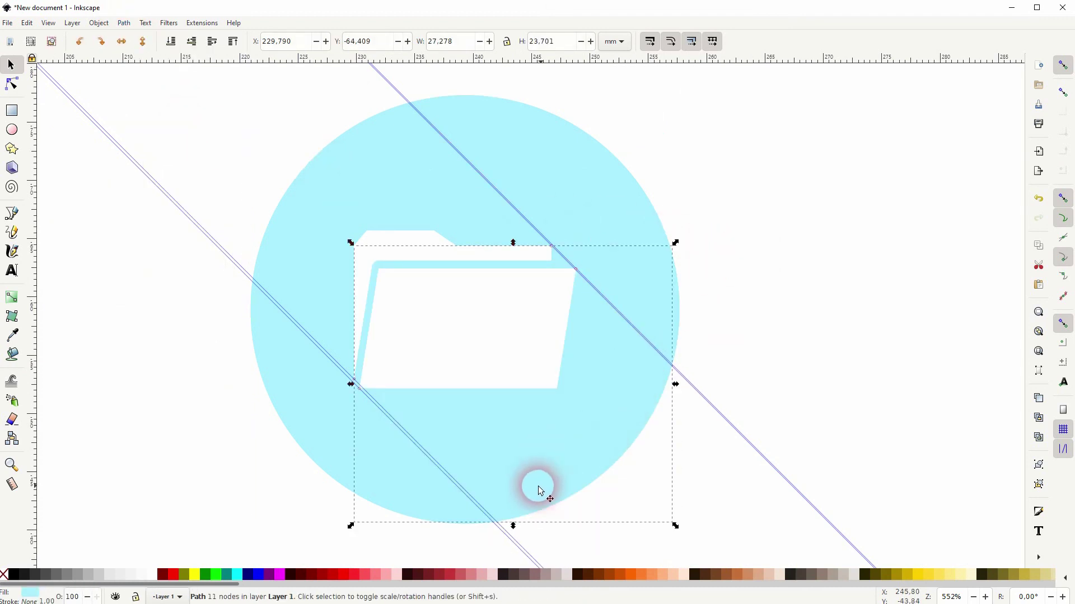
Step: Try several teal and cyan fills on the shadow piece, then deselect to compare
{"action": "left_click_drag", "start_coordinate": [227, 584], "coordinate": [720, 586]}
{"action": "left_click", "coordinate": [636, 575]}
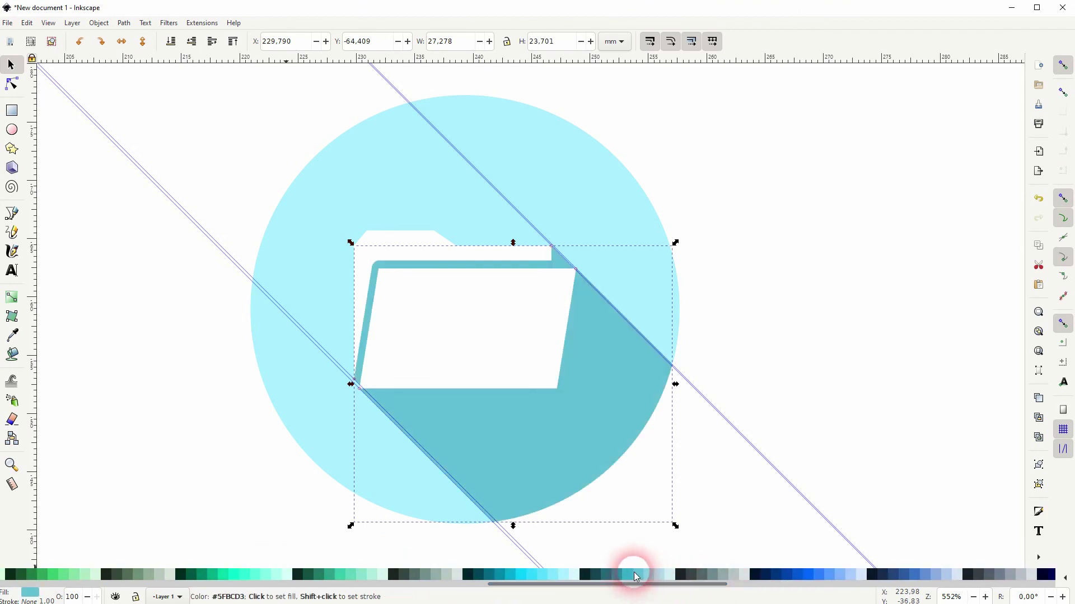
{"action": "left_click", "coordinate": [647, 574]}
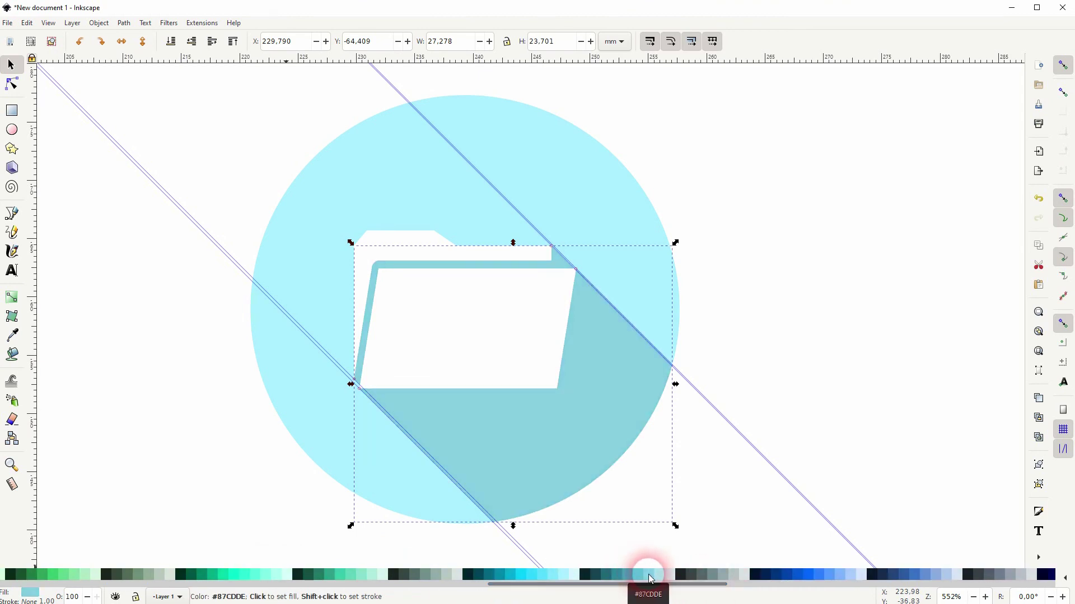
{"action": "left_click", "coordinate": [531, 575]}
{"action": "left_click", "coordinate": [547, 575]}
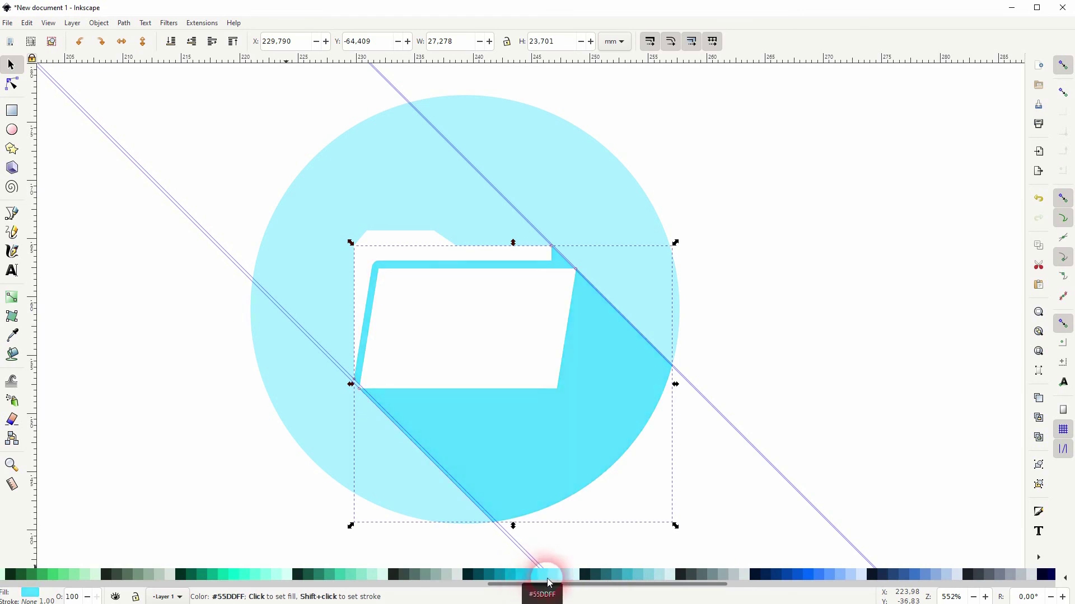
{"action": "left_click", "coordinate": [560, 578]}
{"action": "left_click", "coordinate": [545, 578]}
{"action": "left_click", "coordinate": [883, 319]}
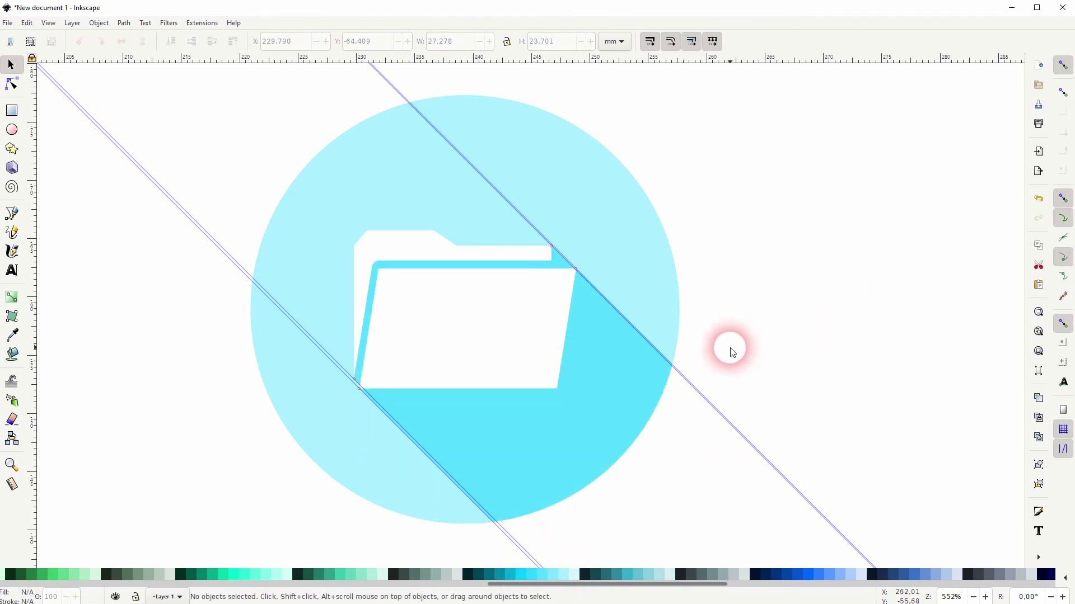
Step: Fill the circle with light blue #AFC6E9 and the shadow piece with a darker blue
{"action": "left_click", "coordinate": [641, 276]}
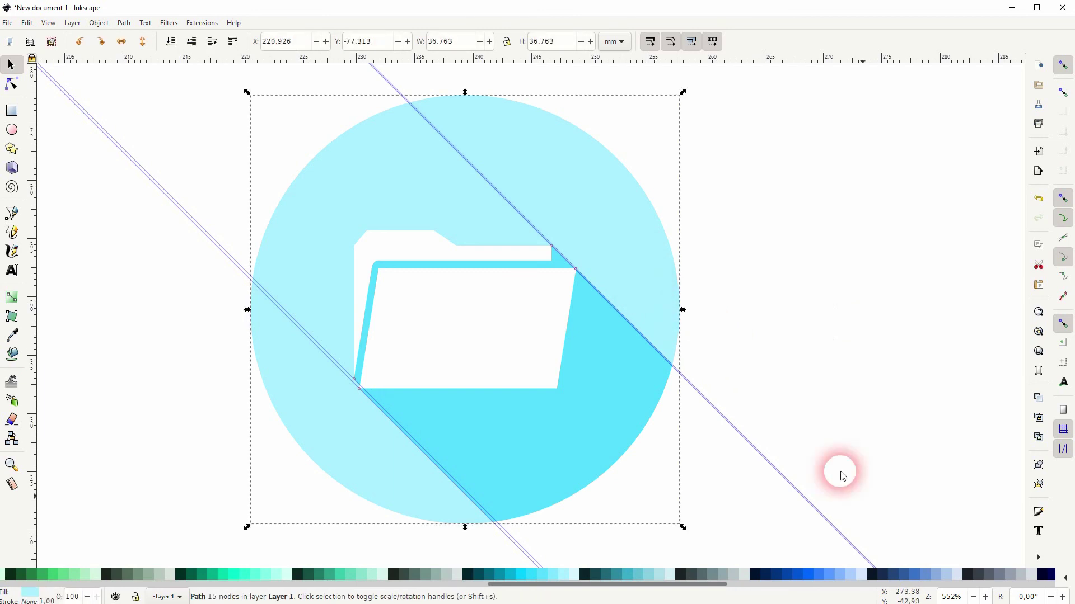
{"action": "left_click", "coordinate": [943, 575]}
{"action": "left_click", "coordinate": [640, 389]}
{"action": "left_click", "coordinate": [931, 574]}
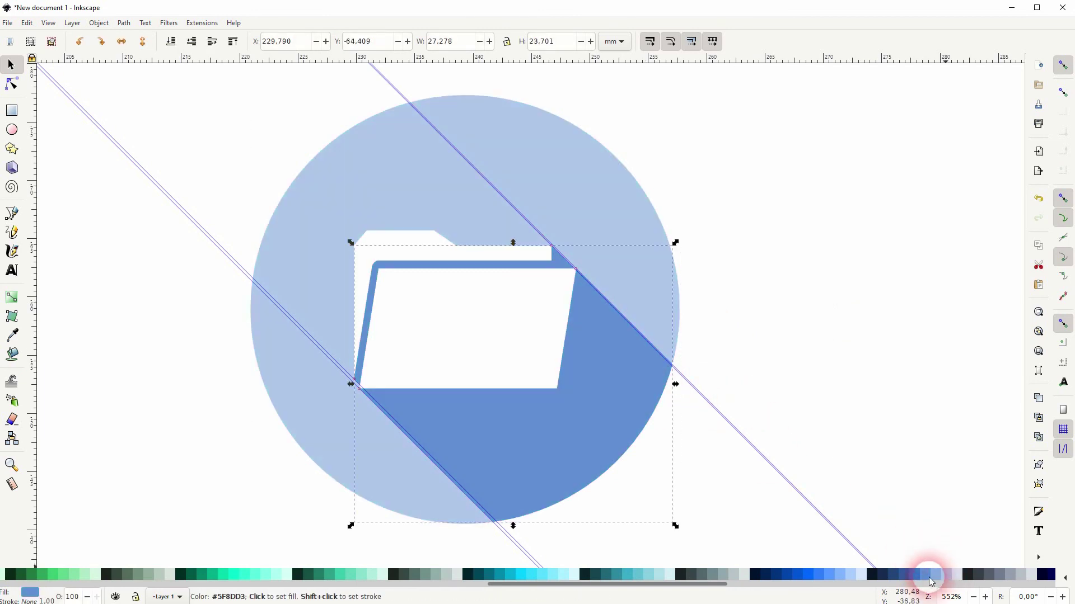
{"action": "left_click", "coordinate": [933, 575]}
{"action": "left_click", "coordinate": [850, 389]}
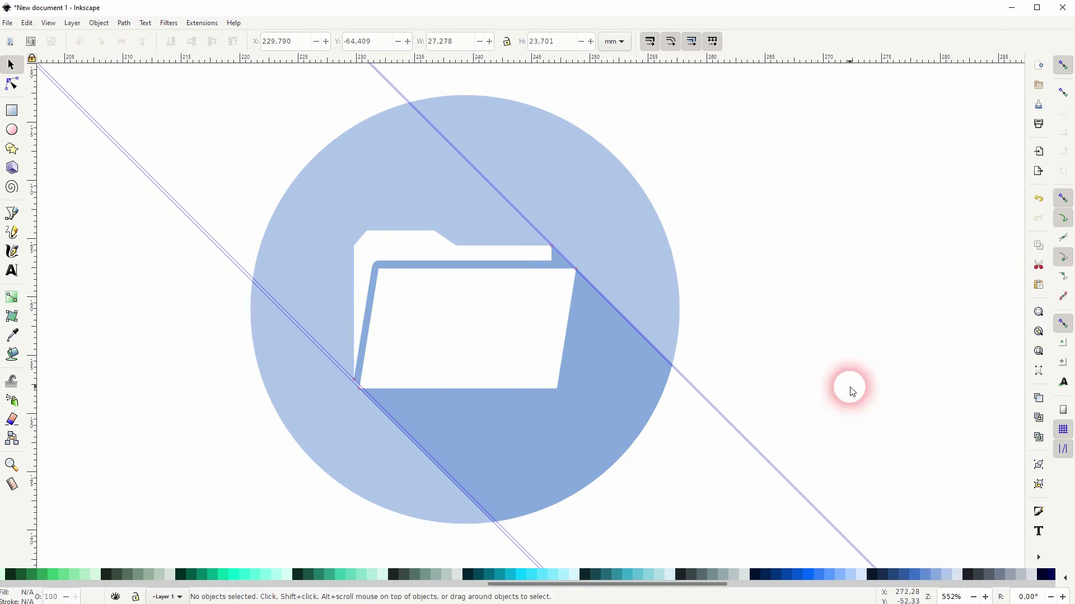
Step: Delete all guides via Edit > Delete All Guides
{"action": "scroll", "coordinate": [849, 389], "scroll_direction": "down", "scroll_amount": 2}
{"action": "scroll", "coordinate": [876, 383], "scroll_direction": "up", "scroll_amount": 1}
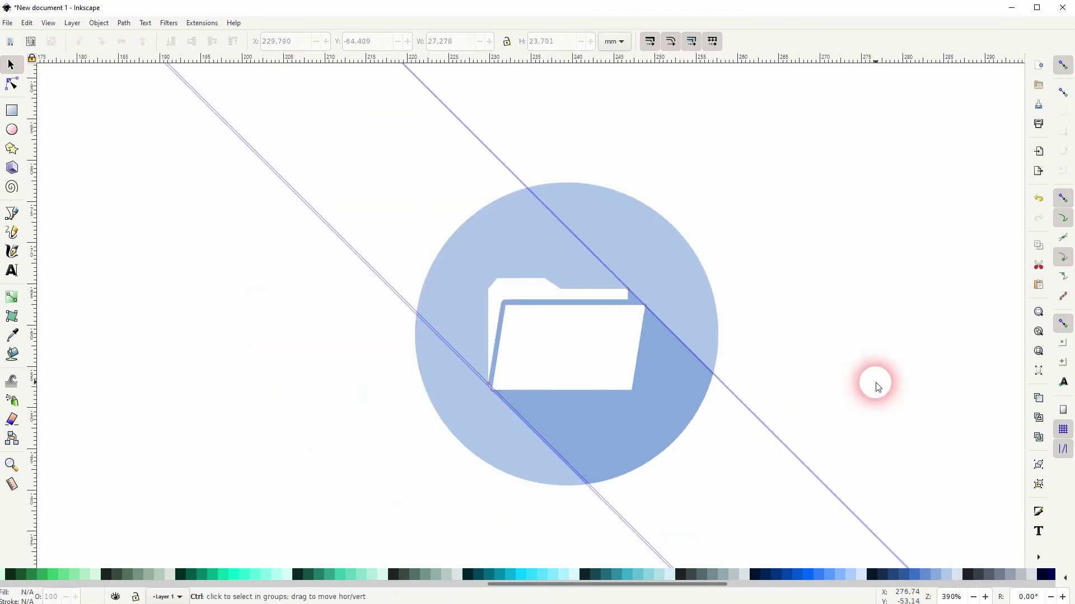
{"action": "left_click", "coordinate": [27, 23]}
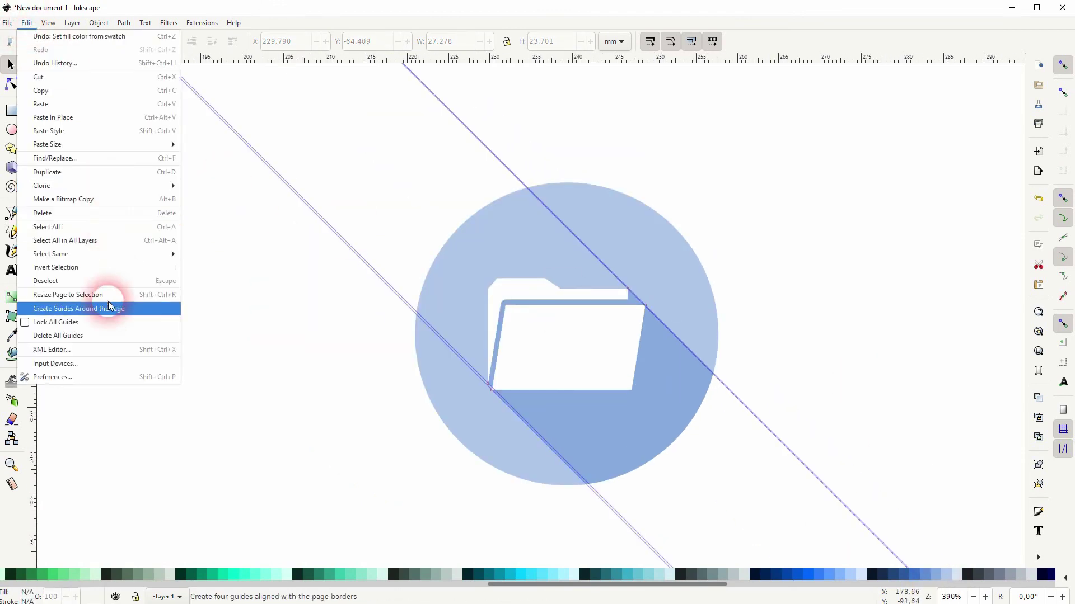
{"action": "left_click", "coordinate": [90, 335]}
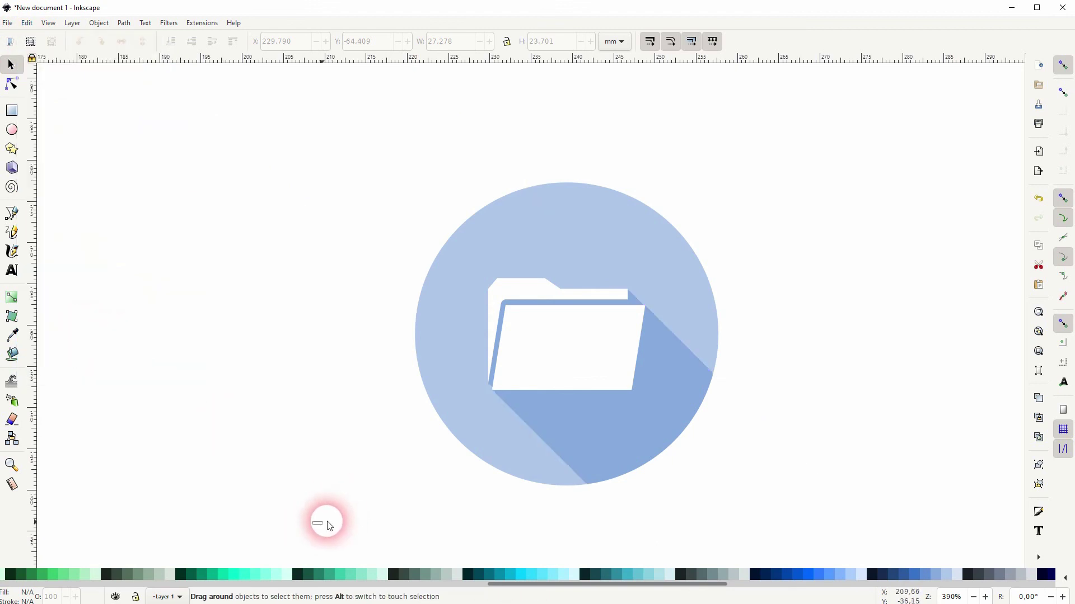
Step: Group the circle, shadow and folder into one object with Ctrl+G
{"action": "left_click_drag", "start_coordinate": [312, 523], "coordinate": [846, 128]}
{"action": "key", "text": "ctrl+g"}
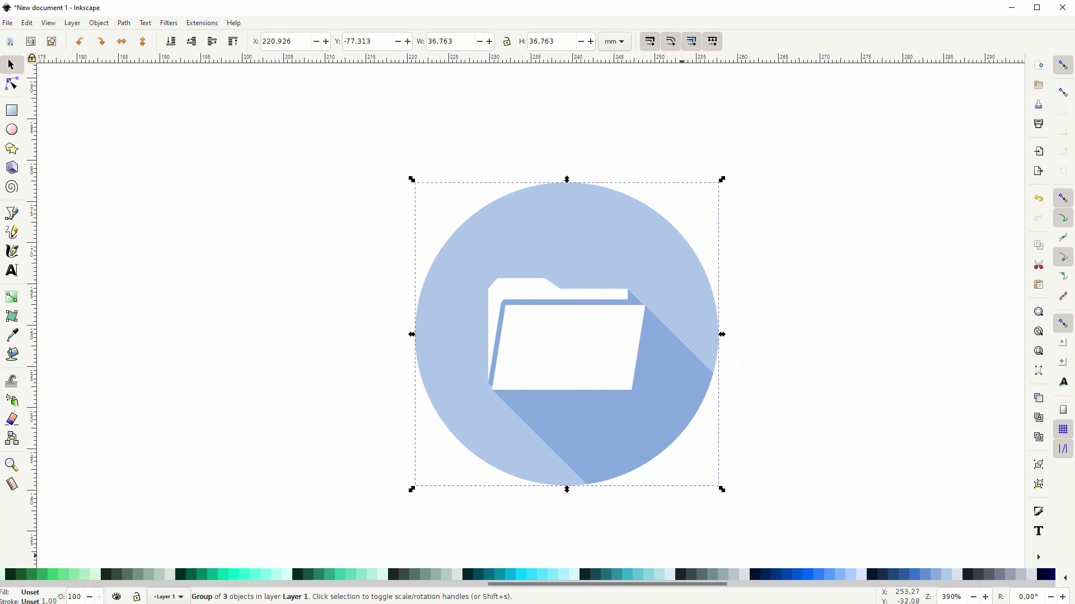
{"action": "scroll", "coordinate": [493, 395], "scroll_direction": "up", "scroll_amount": 6}
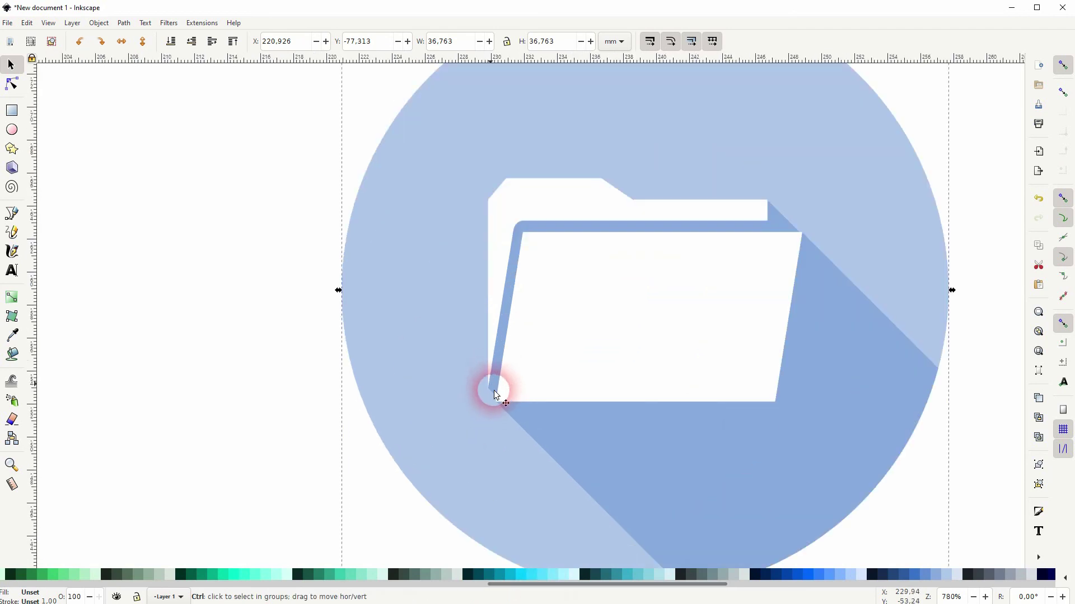
{"action": "scroll", "coordinate": [518, 419], "scroll_direction": "down", "scroll_amount": 5}
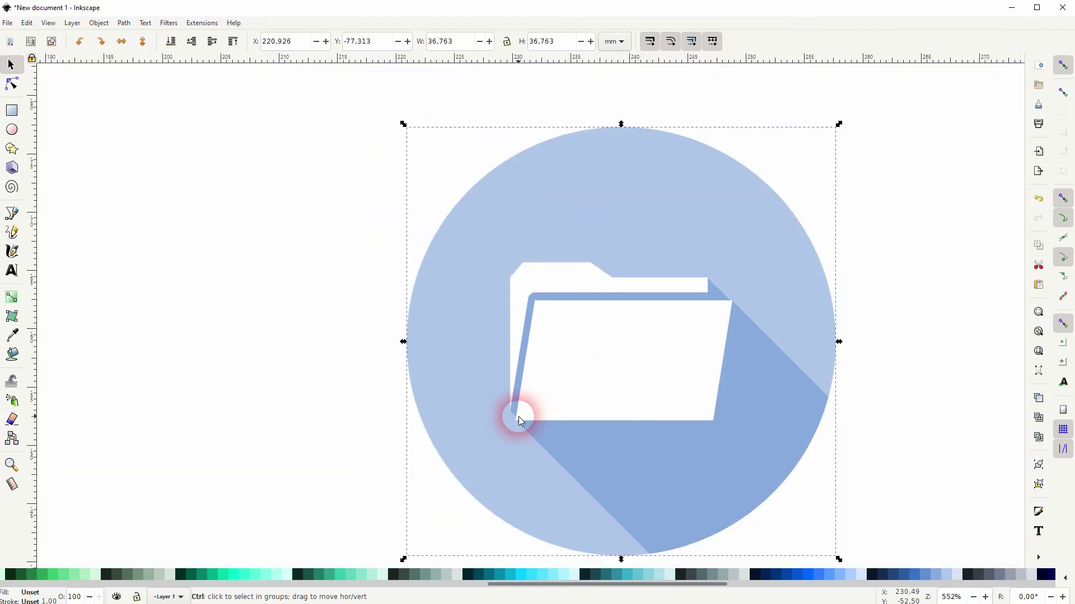